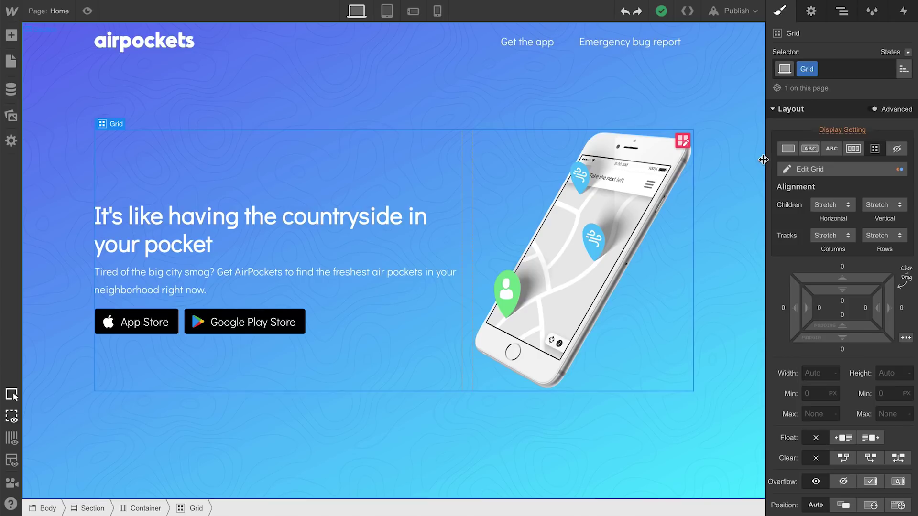
# - Preview the hero at tablet, then phone landscape, widening the canvas to 767px
pyautogui.moveTo(763, 160)
pyautogui.mouseDown()
pyautogui.moveTo(614, 165)
pyautogui.moveTo(763, 165)
pyautogui.mouseUp()
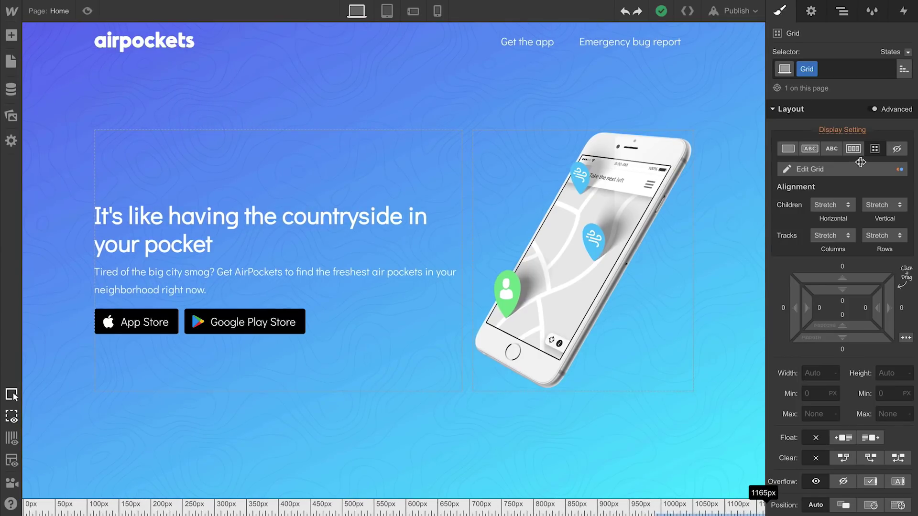
pyautogui.click(387, 11)
pyautogui.moveTo(640, 261)
pyautogui.mouseDown()
pyautogui.moveTo(649, 260)
pyautogui.moveTo(601, 261)
pyautogui.moveTo(623, 265)
pyautogui.mouseUp()
pyautogui.click(413, 11)
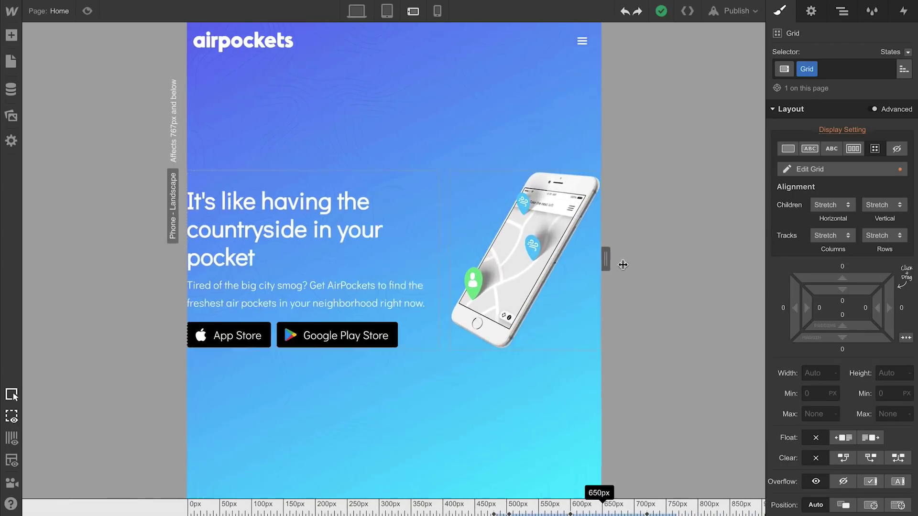
pyautogui.moveTo(623, 265); pyautogui.dragTo(707, 280)
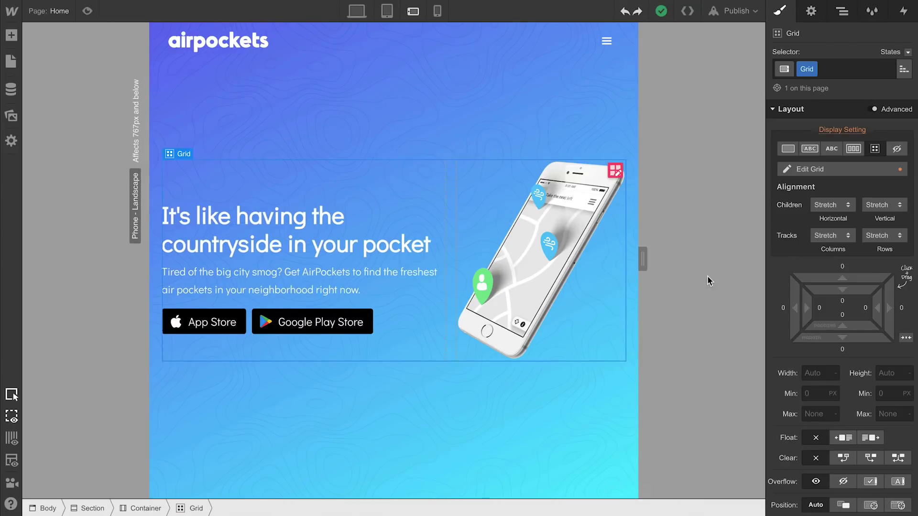
# - Add a second row to the hero grid
pyautogui.click(615, 172)
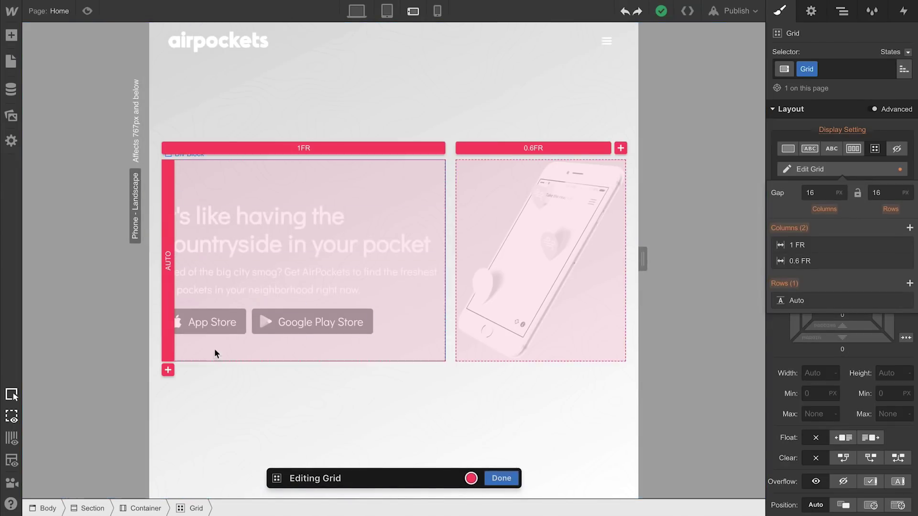
pyautogui.click(168, 370)
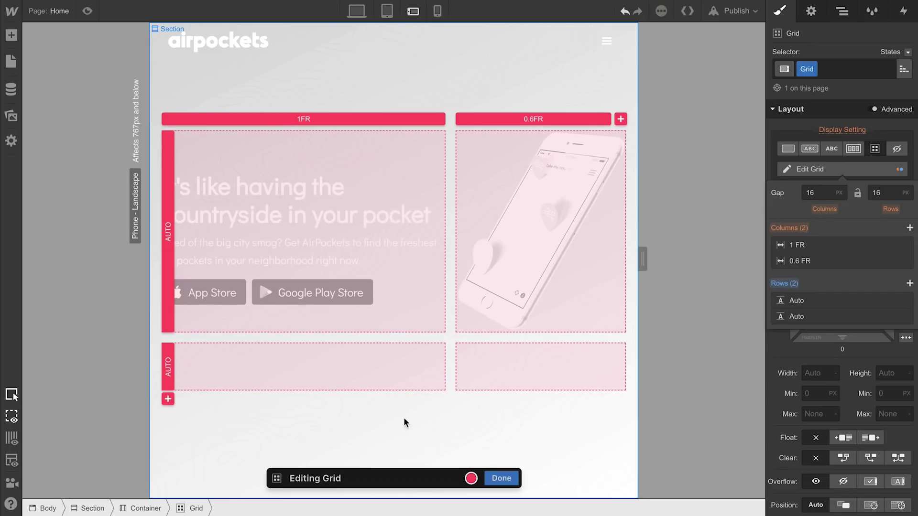
pyautogui.click(501, 475)
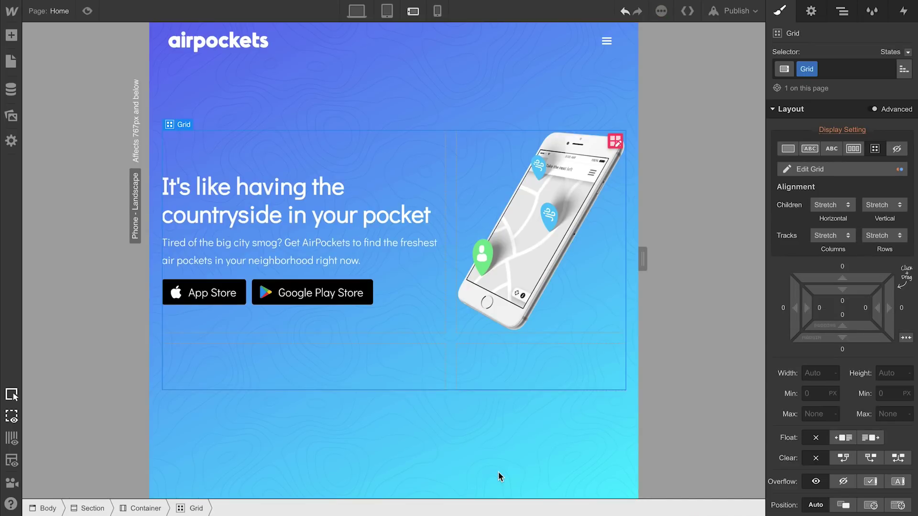
# - Move the headline block to the bottom-left cell and the phone image into row 1, column 1
pyautogui.click(418, 305)
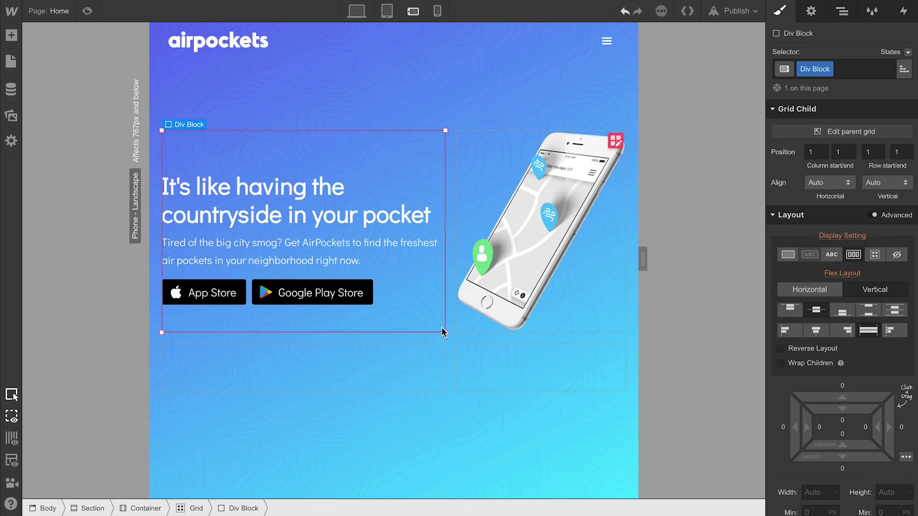
pyautogui.moveTo(445, 332); pyautogui.dragTo(439, 365)
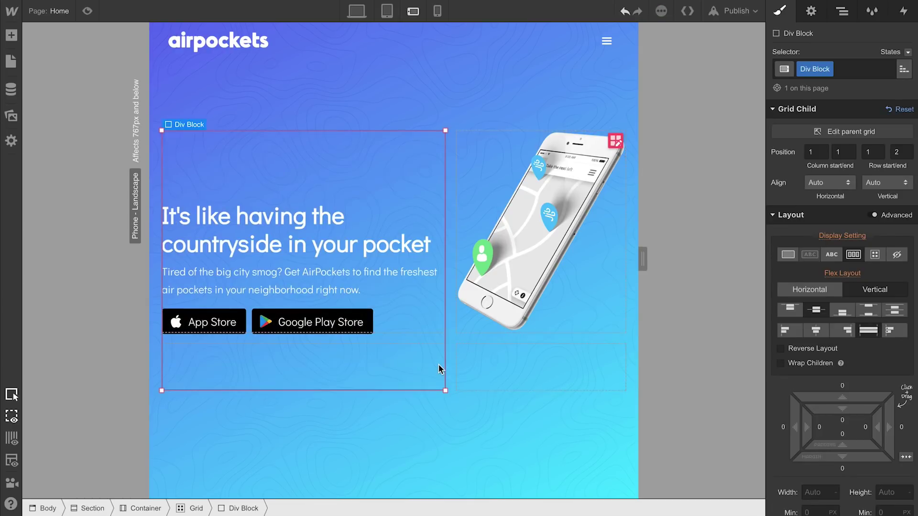
pyautogui.moveTo(446, 131); pyautogui.dragTo(436, 351)
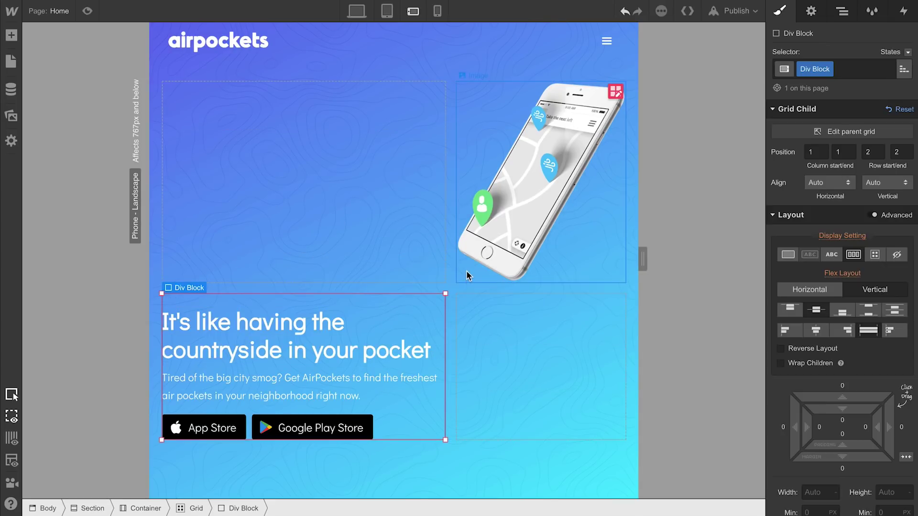
pyautogui.moveTo(466, 270); pyautogui.dragTo(406, 272)
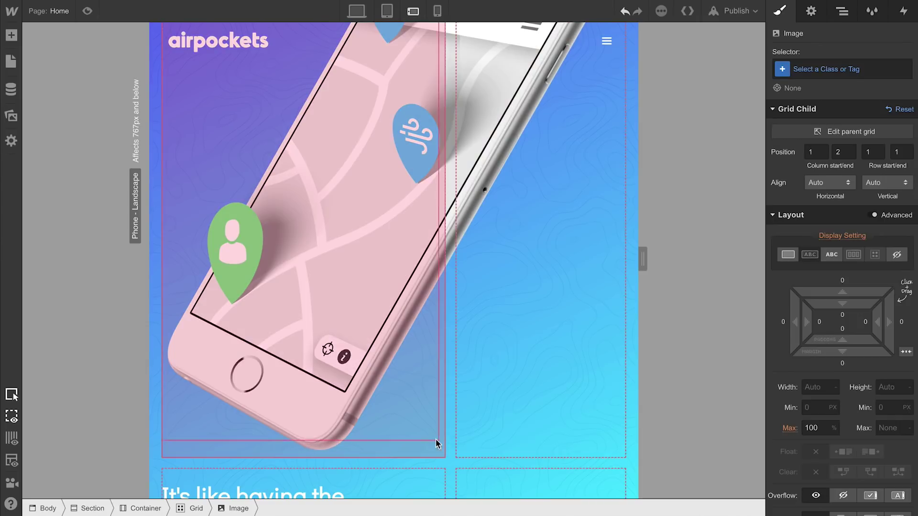
pyautogui.moveTo(624, 457); pyautogui.dragTo(432, 451)
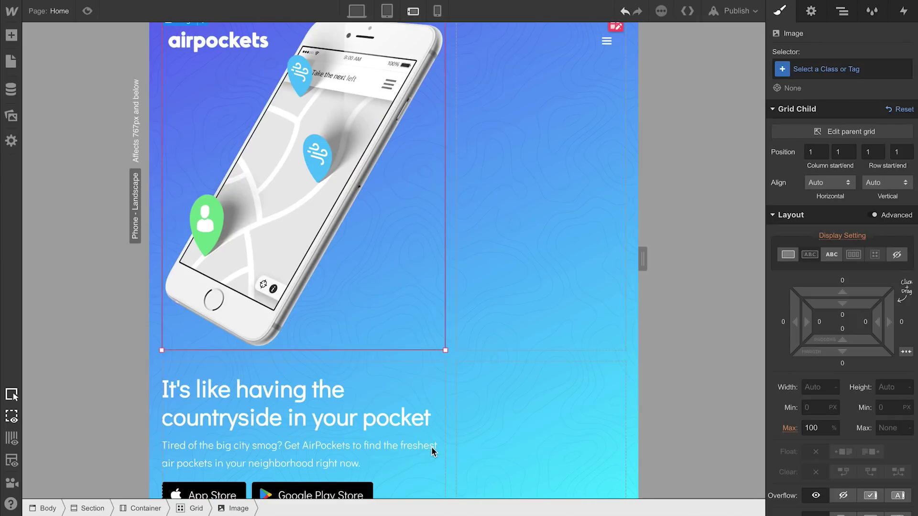
# - Cap the phone image at 200px max width and reselect the grid for editing
pyautogui.click(807, 427)
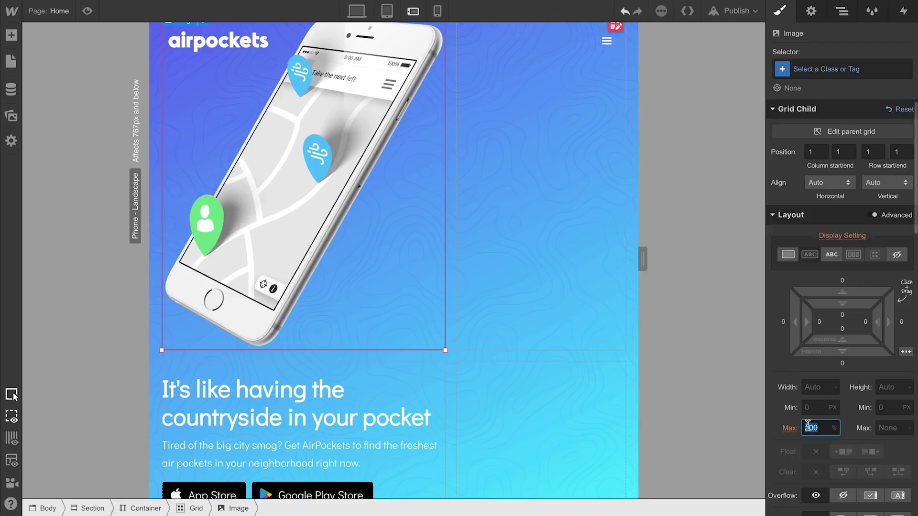
pyautogui.write('200')
pyautogui.press('Return')
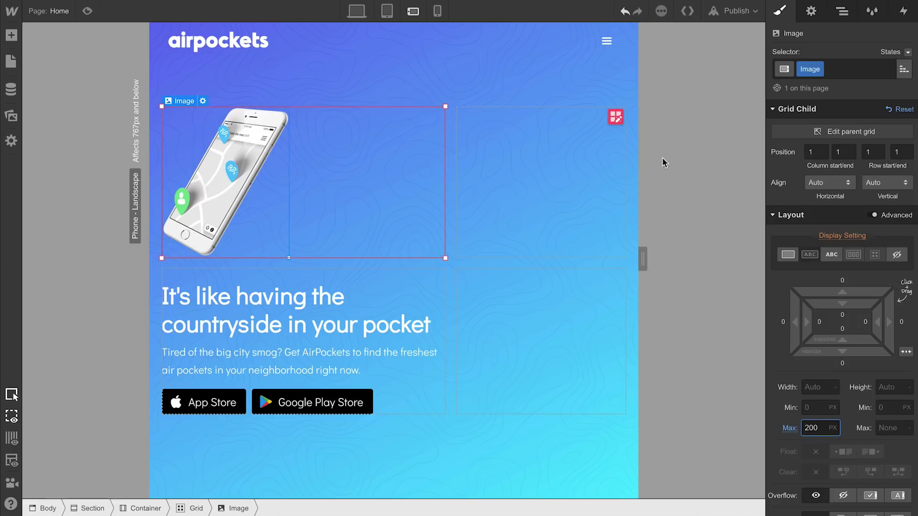
pyautogui.click(614, 119)
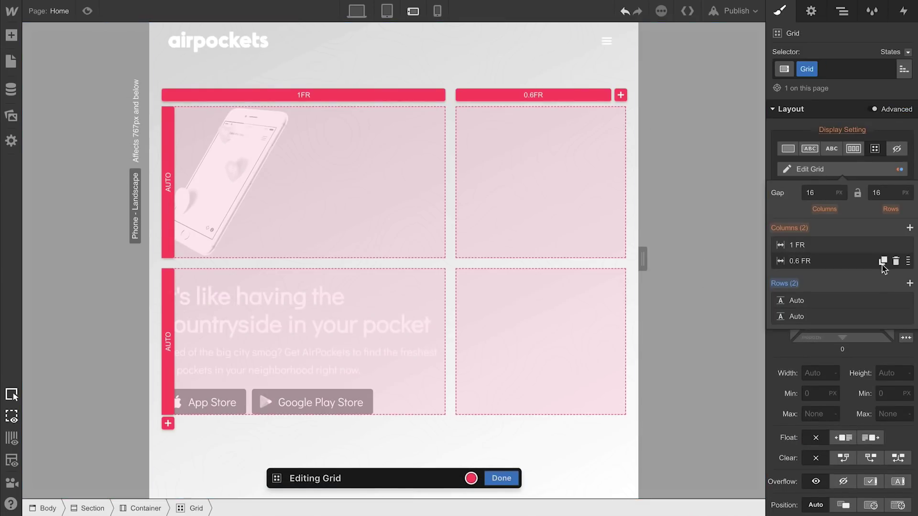
# - Delete the 0.6 FR column so the hero grid becomes a single full-width column
pyautogui.click(899, 261)
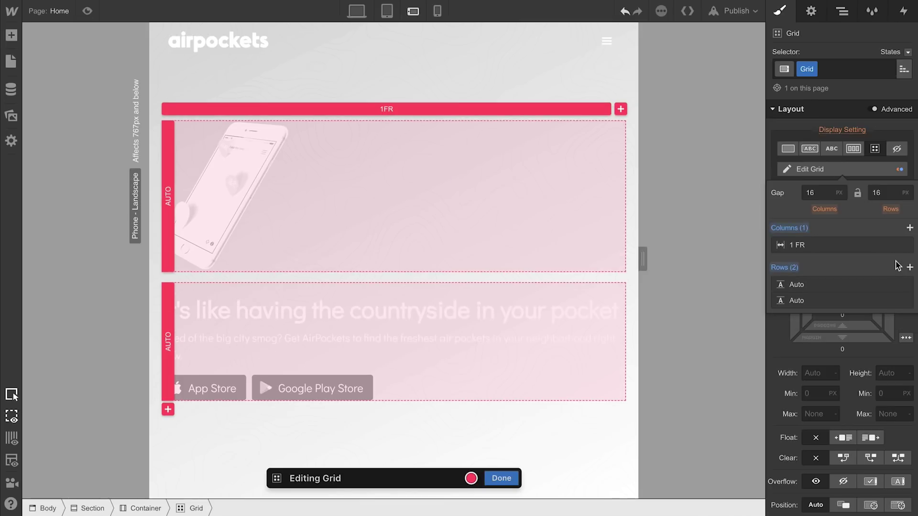
pyautogui.click(779, 338)
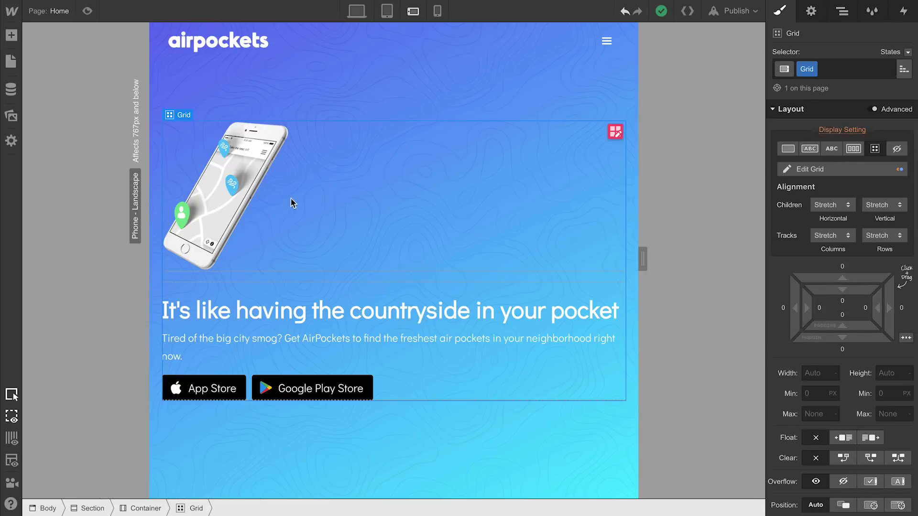
pyautogui.click(272, 205)
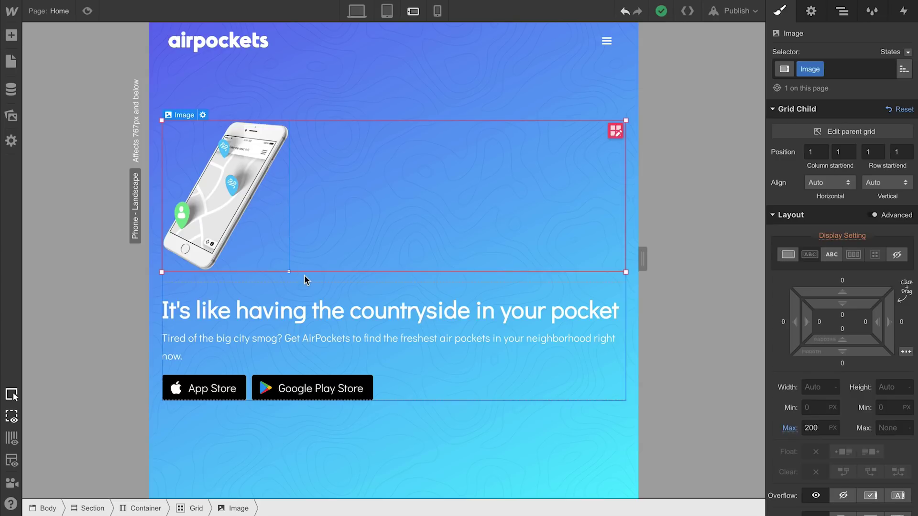
# - Centre the grid's children horizontally and centre-align the hero text, then narrow the canvas
pyautogui.click(305, 276)
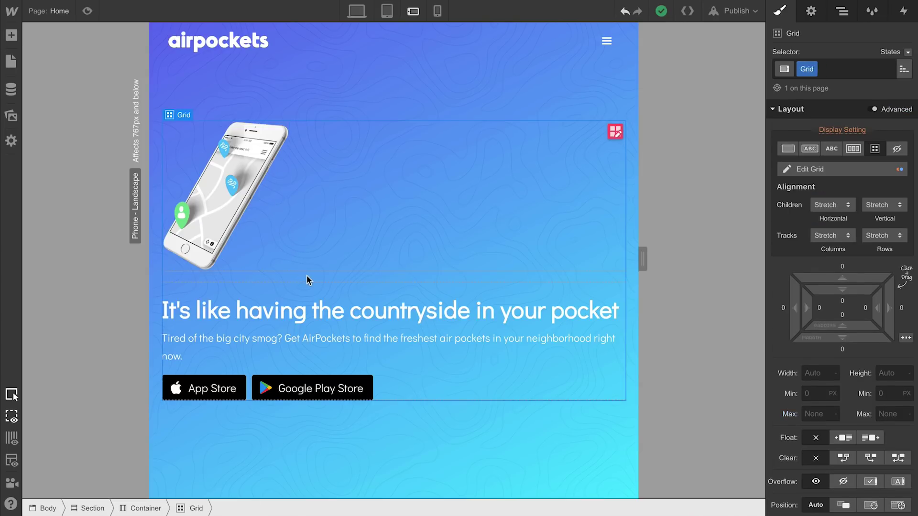
pyautogui.click(832, 205)
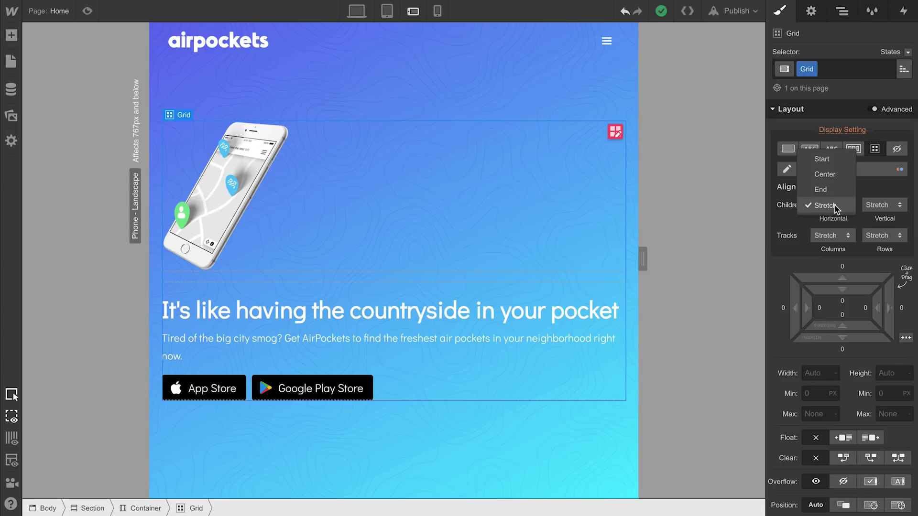
pyautogui.click(836, 175)
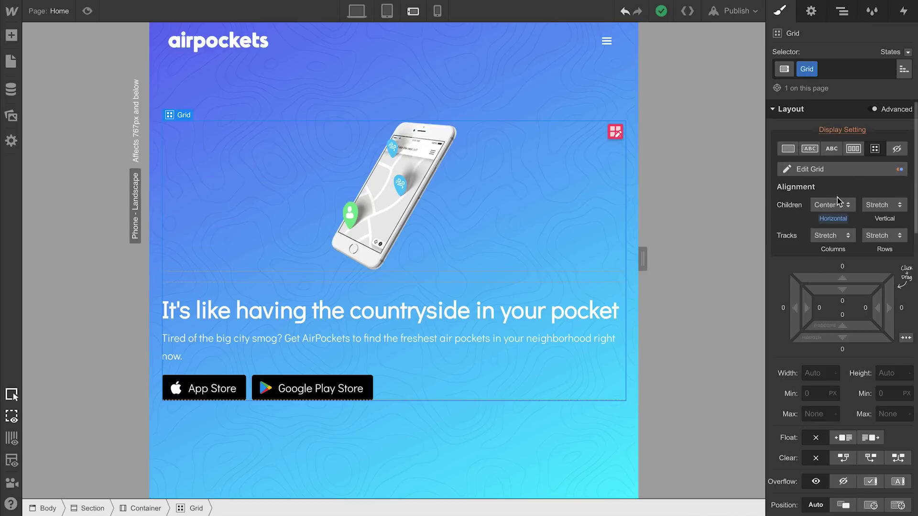
pyautogui.scroll(-5, 839, 205)
pyautogui.scroll(-5, 839, 205)
pyautogui.scroll(4, 839, 206)
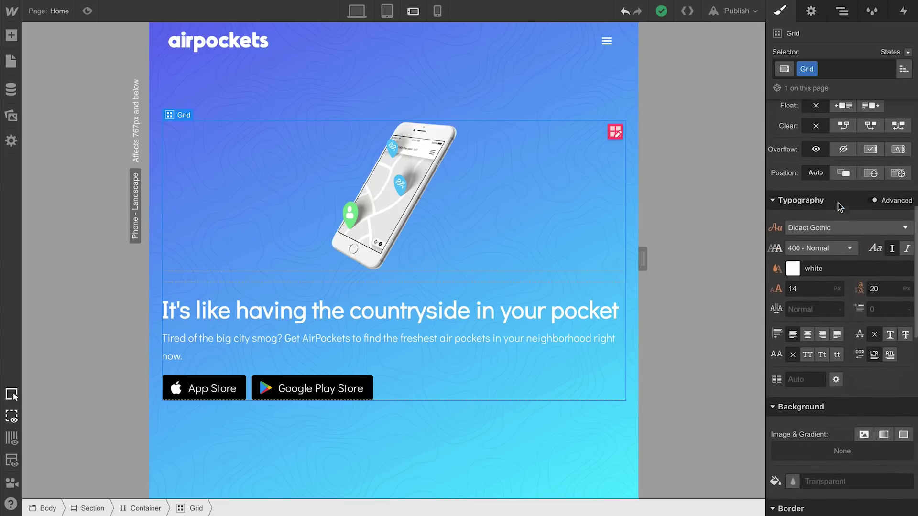
pyautogui.click(808, 320)
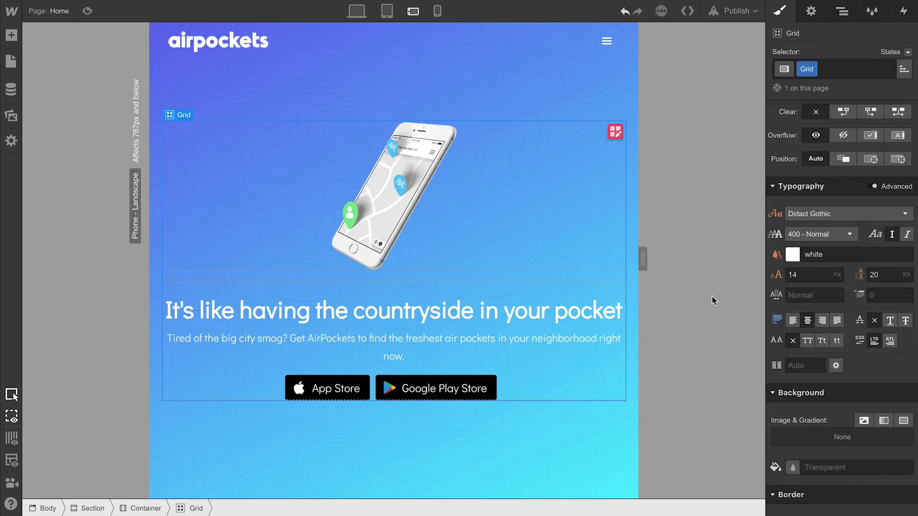
pyautogui.moveTo(649, 266)
pyautogui.mouseDown()
pyautogui.moveTo(538, 260)
pyautogui.moveTo(576, 270)
pyautogui.moveTo(641, 258)
pyautogui.moveTo(546, 275)
pyautogui.moveTo(693, 268)
pyautogui.mouseUp()
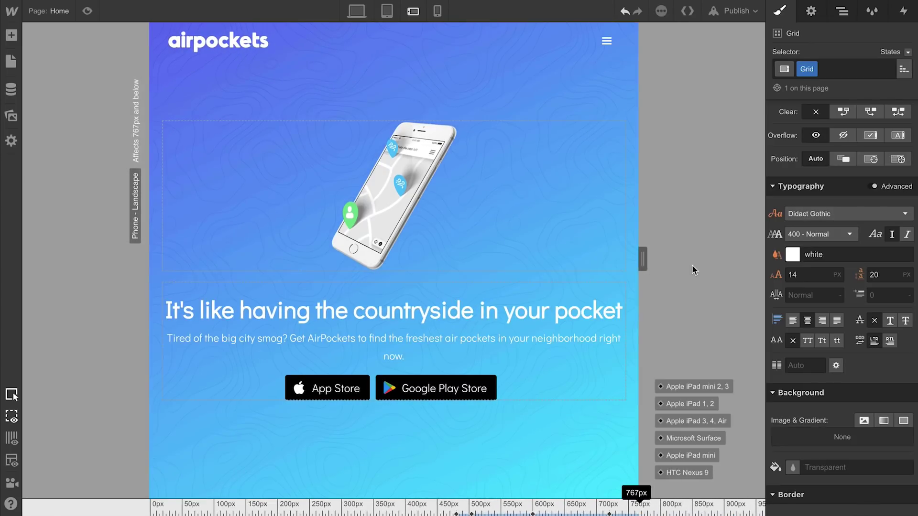
# - At phone portrait, remove the App Store button's right margin
pyautogui.click(438, 11)
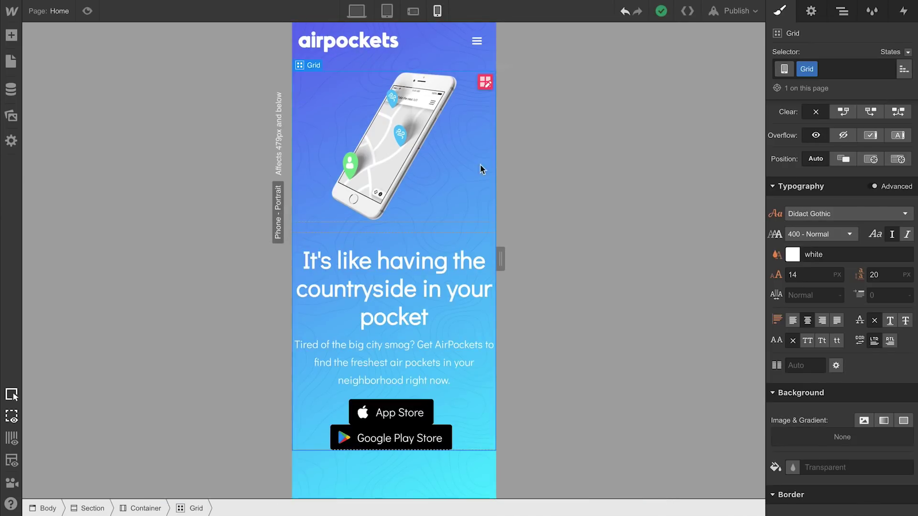
pyautogui.moveTo(502, 242); pyautogui.dragTo(439, 265)
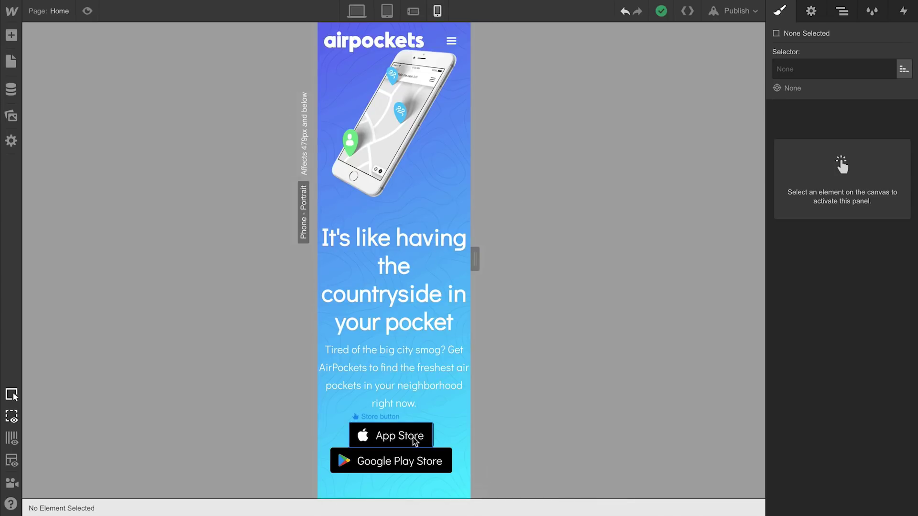
pyautogui.click(429, 433)
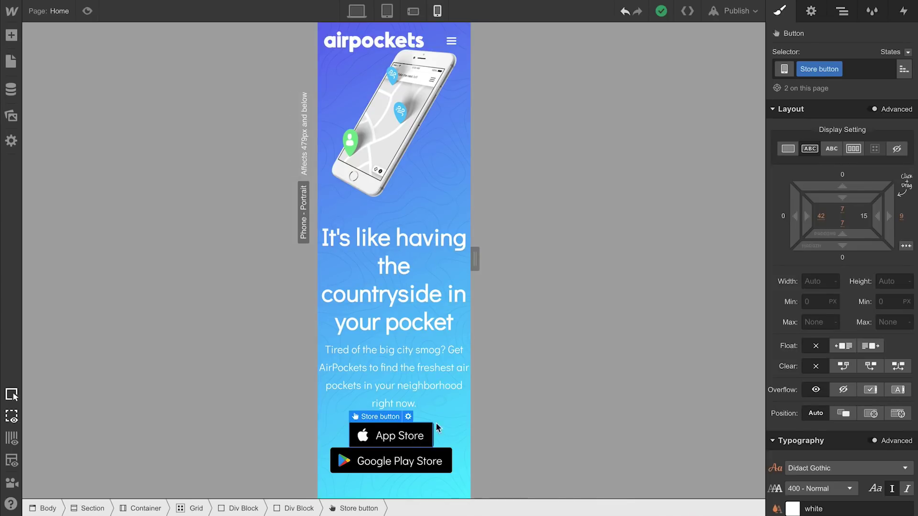
pyautogui.click(902, 218)
pyautogui.write('0')
pyautogui.press('Return')
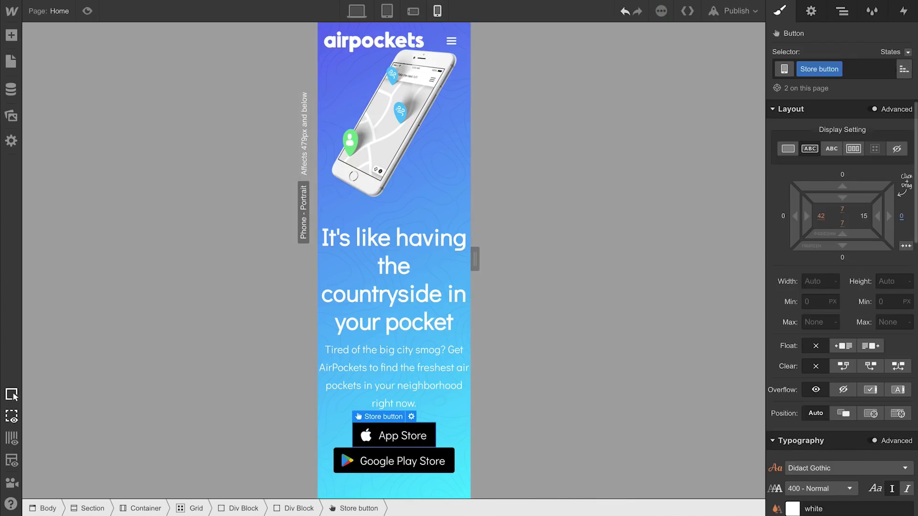
# - Make the store buttons 100% width with an 8px bottom margin
pyautogui.click(812, 280)
pyautogui.press('Return')
pyautogui.write('100')
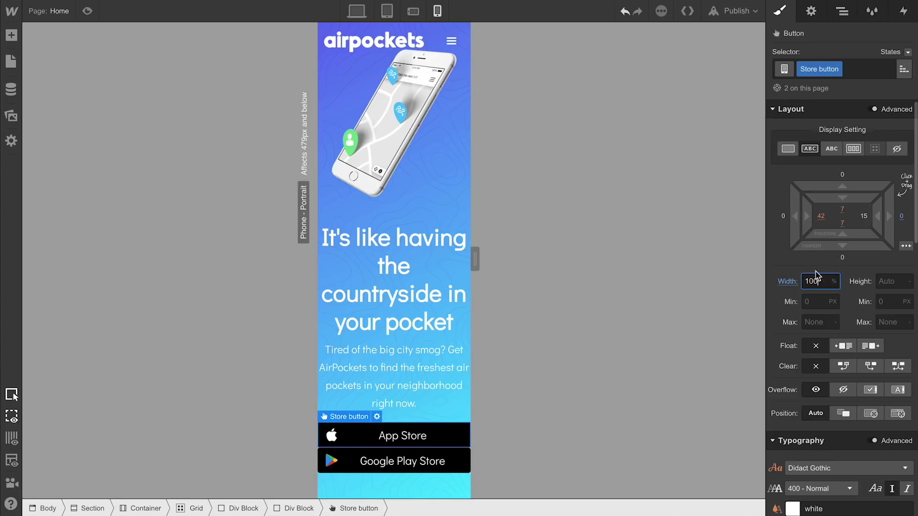
pyautogui.moveTo(839, 251); pyautogui.dragTo(848, 267)
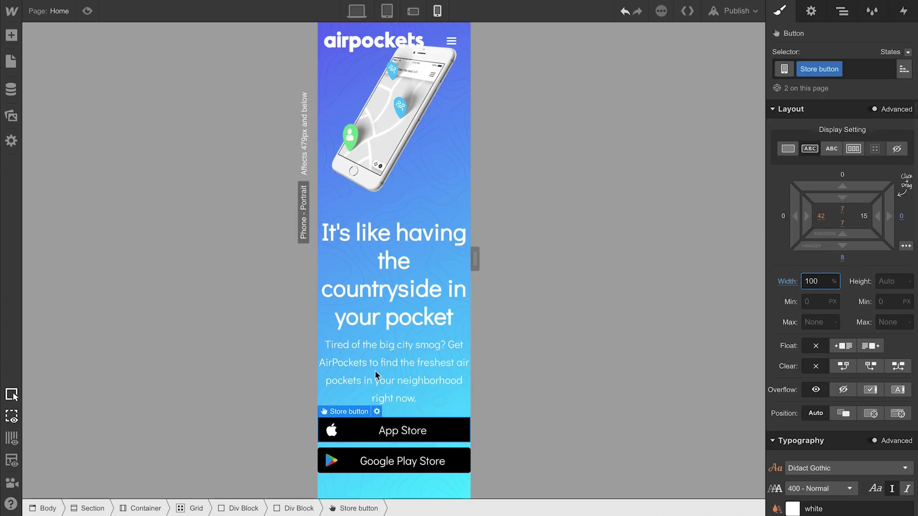
# - Give the hero container 10px left and right padding at phone landscape
pyautogui.click(163, 509)
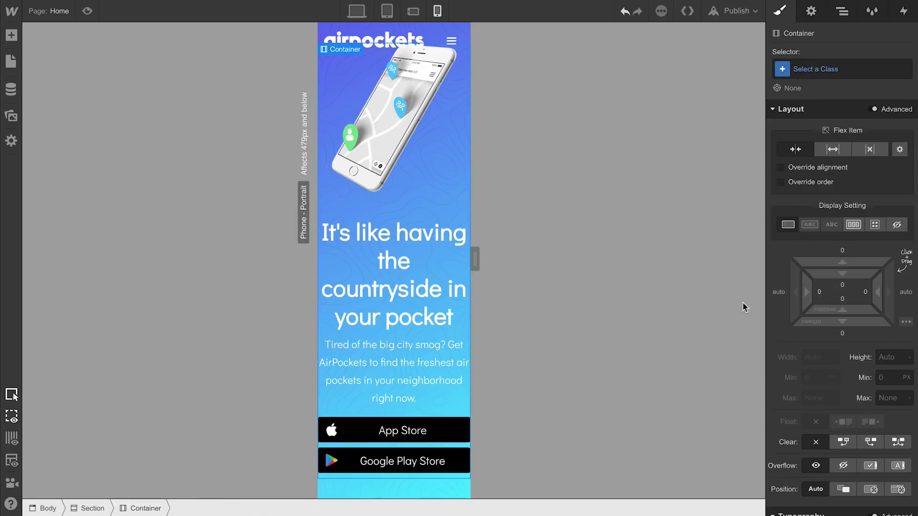
pyautogui.click(414, 11)
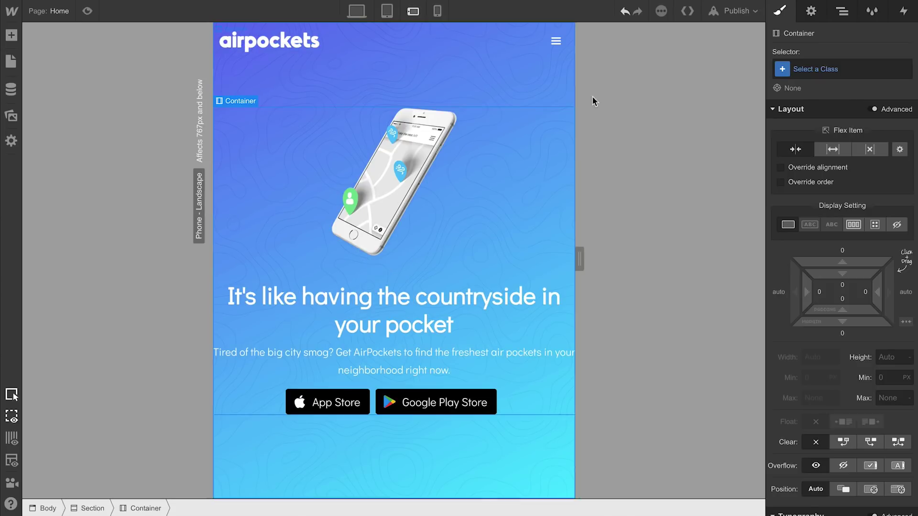
pyautogui.moveTo(807, 291); pyautogui.dragTo(826, 293)
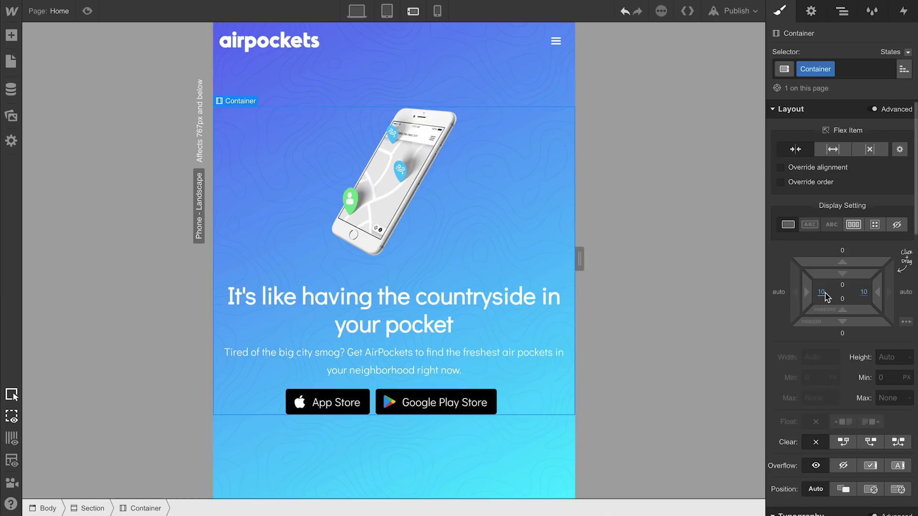
# - Check the layout across portrait phone, landscape phone and tablet breakpoints at a shorter canvas height
pyautogui.click(438, 12)
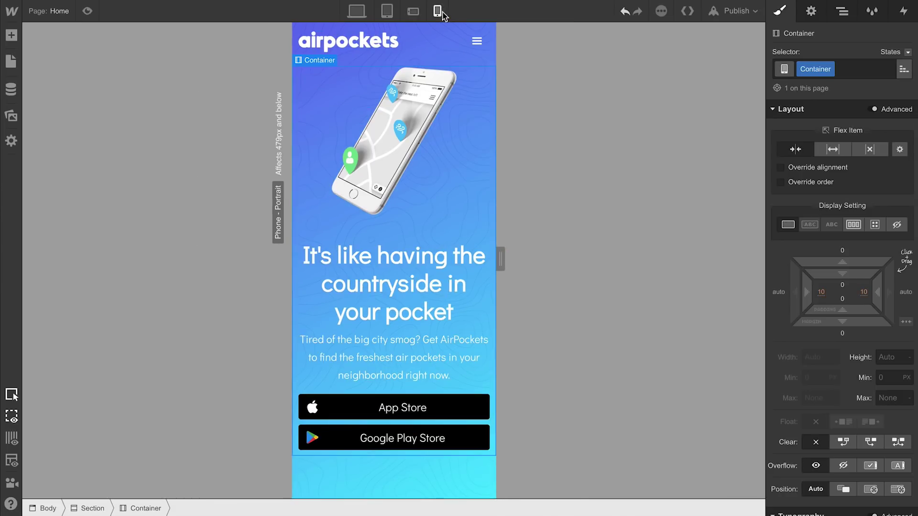
pyautogui.click(413, 11)
pyautogui.click(387, 11)
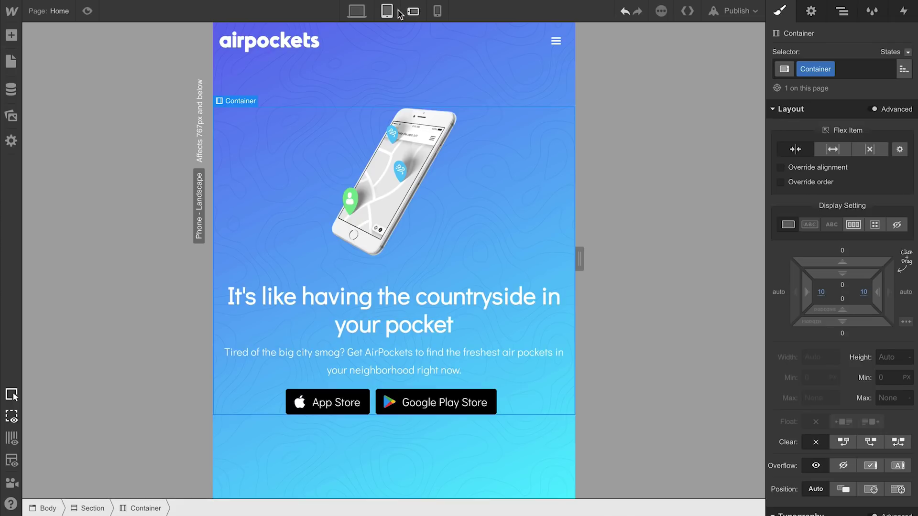
pyautogui.click(414, 12)
pyautogui.click(438, 12)
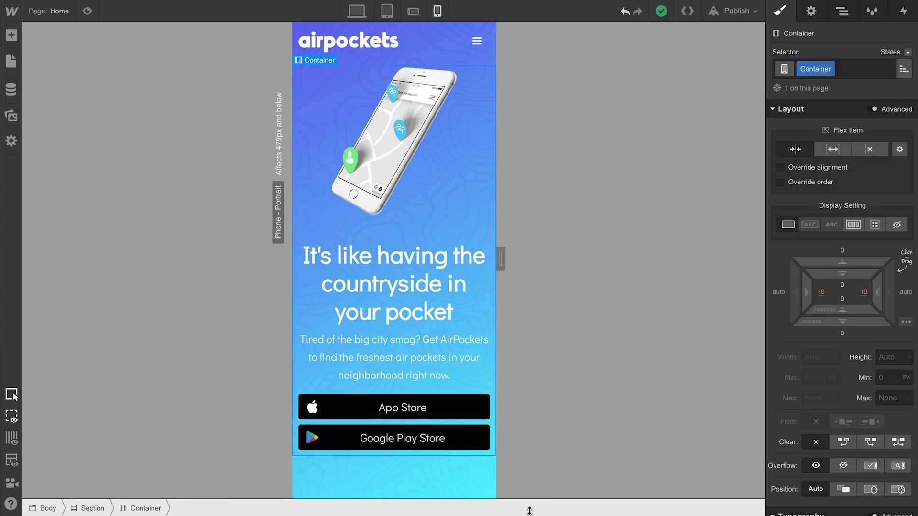
pyautogui.moveTo(530, 511); pyautogui.dragTo(524, 324)
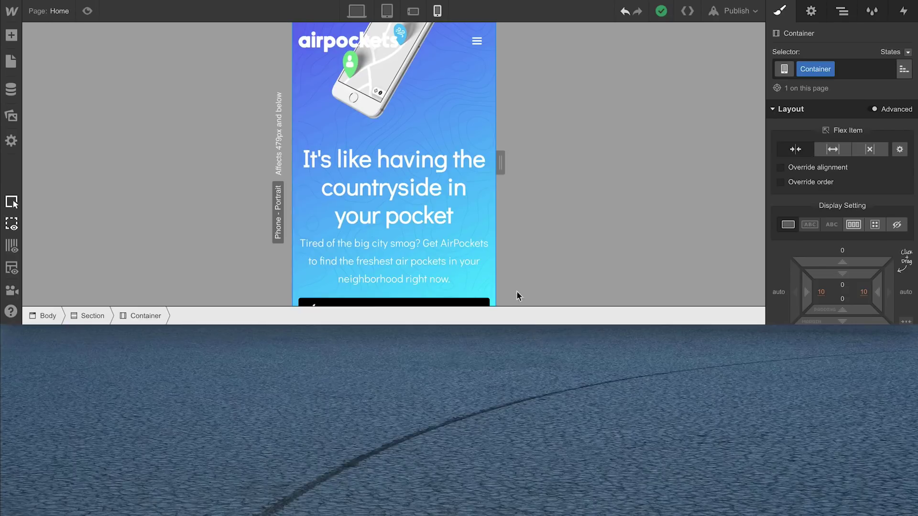
pyautogui.scroll(-1, 477, 249)
pyautogui.scroll(-2, 477, 249)
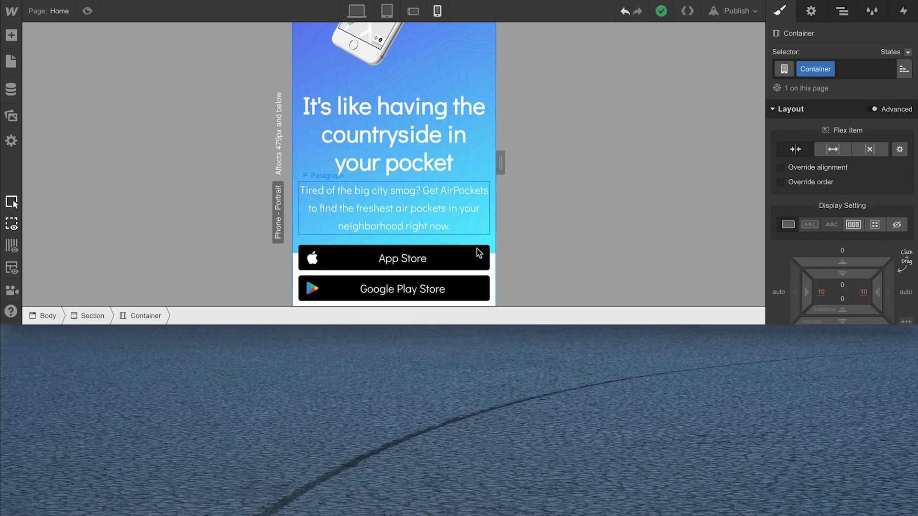
pyautogui.scroll(2, 478, 249)
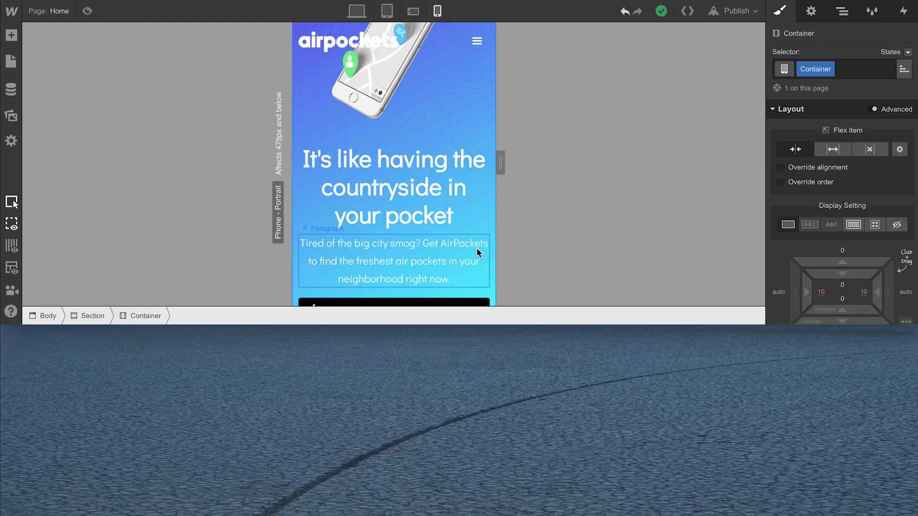
# - On desktop, clear the hero section's fixed height and set min height to 100vh
pyautogui.click(357, 11)
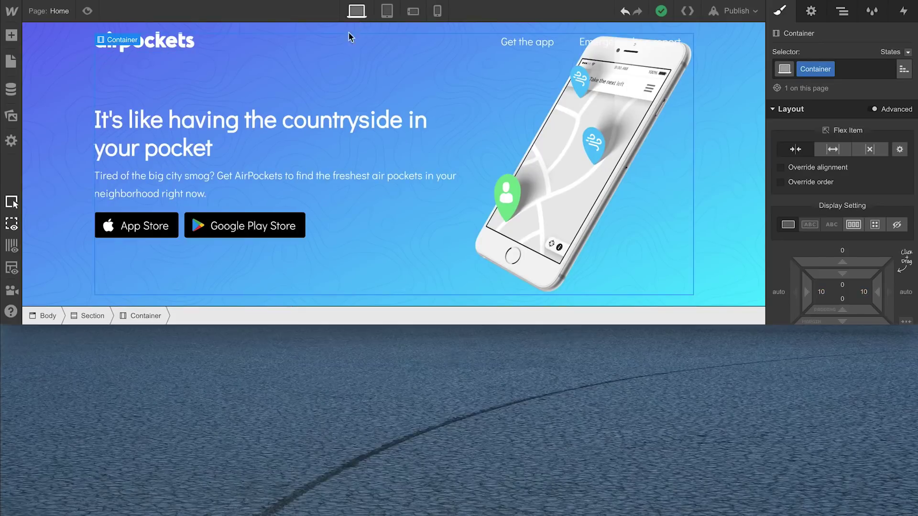
pyautogui.click(81, 315)
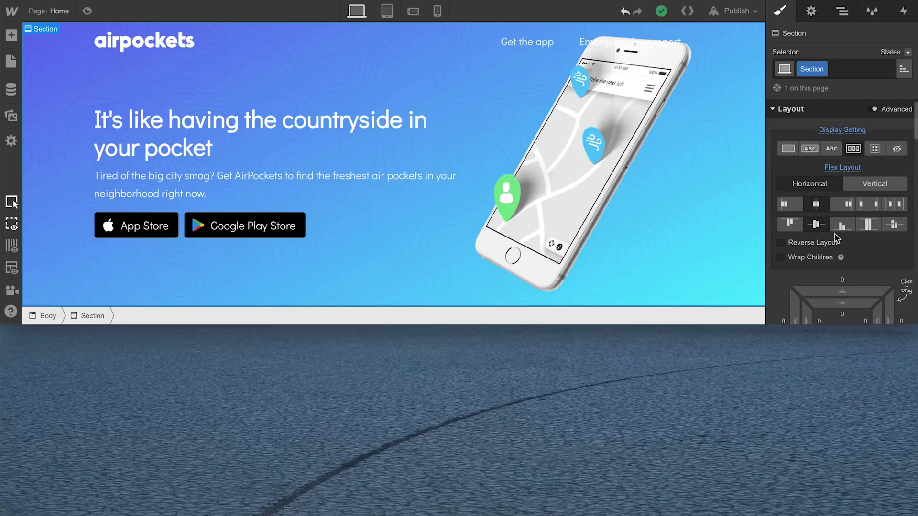
pyautogui.scroll(-3, 835, 239)
pyautogui.scroll(-2, 843, 232)
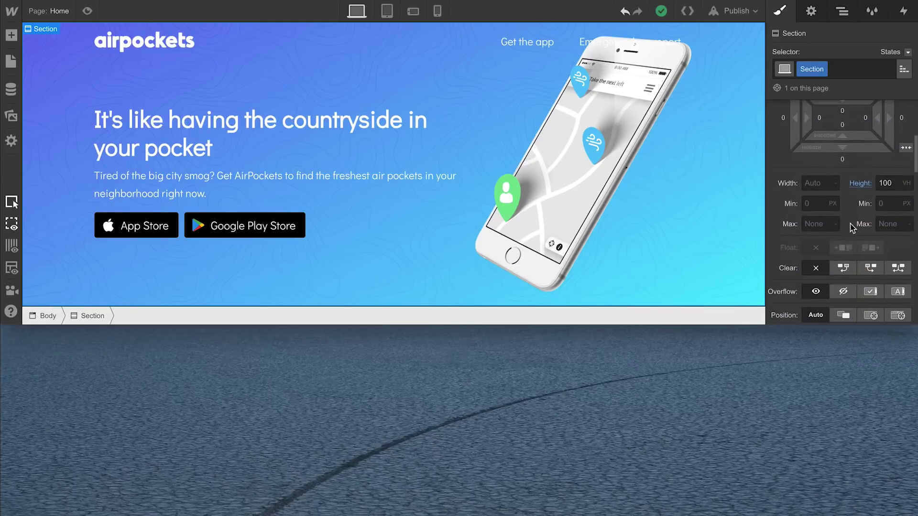
pyautogui.click(860, 184)
pyautogui.click(863, 203)
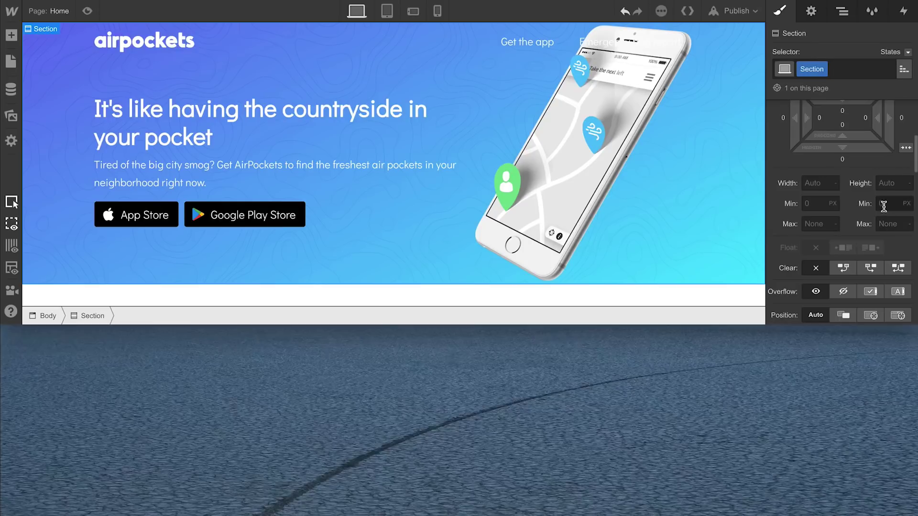
pyautogui.click(883, 207)
pyautogui.press('Return')
pyautogui.write('100')
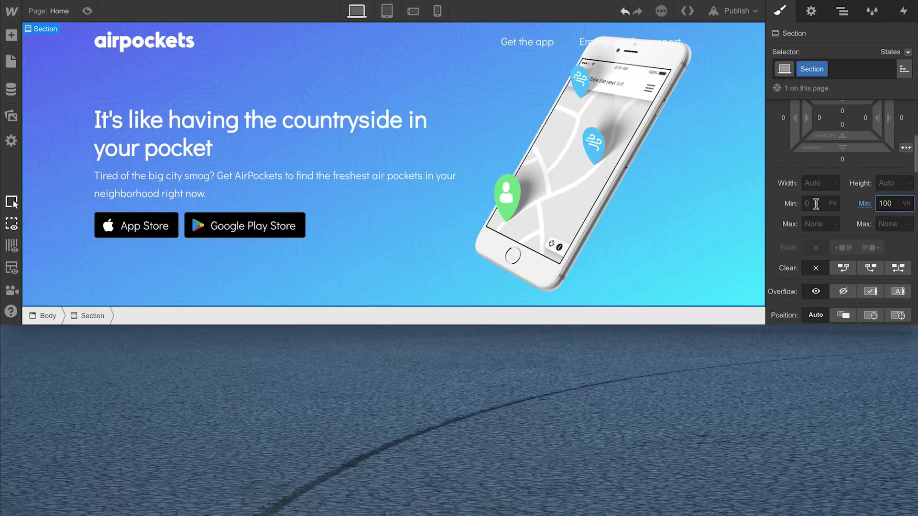
# - Review the section on a portrait phone at a taller canvas
pyautogui.click(437, 10)
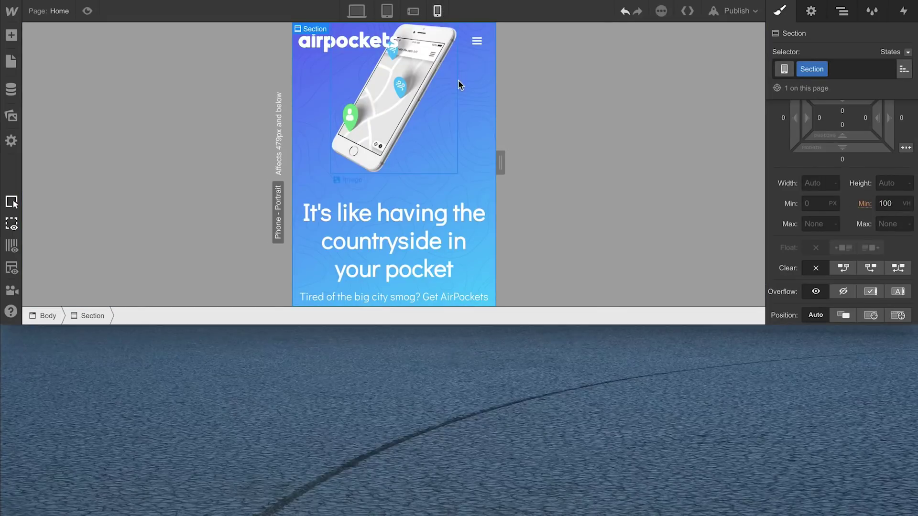
pyautogui.scroll(-3, 459, 102)
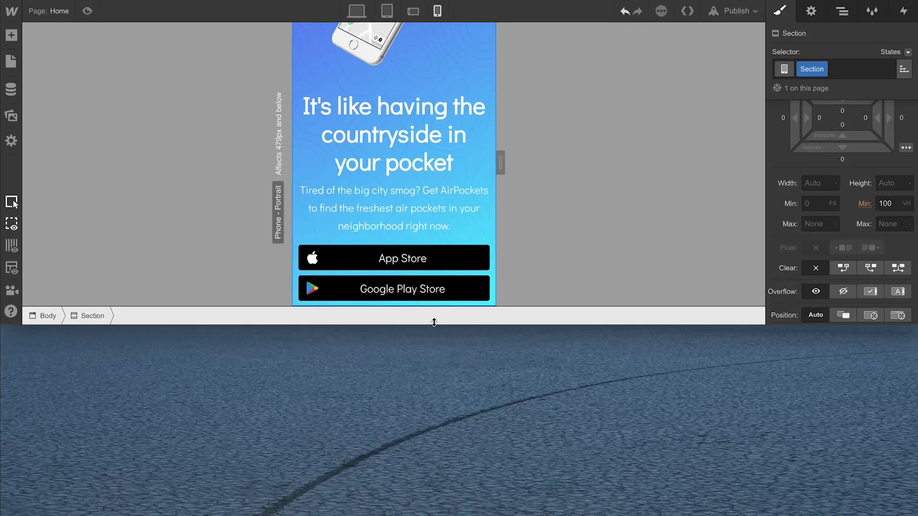
pyautogui.moveTo(434, 322); pyautogui.dragTo(430, 515)
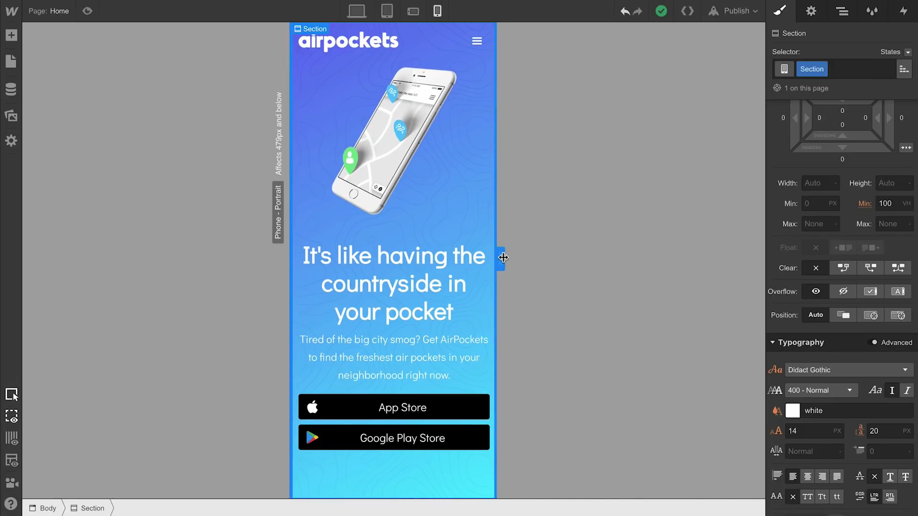
# - Cap the phone image at 120px max width on the portrait phone layout
pyautogui.moveTo(499, 257)
pyautogui.mouseDown()
pyautogui.moveTo(517, 269)
pyautogui.moveTo(453, 269)
pyautogui.mouseUp()
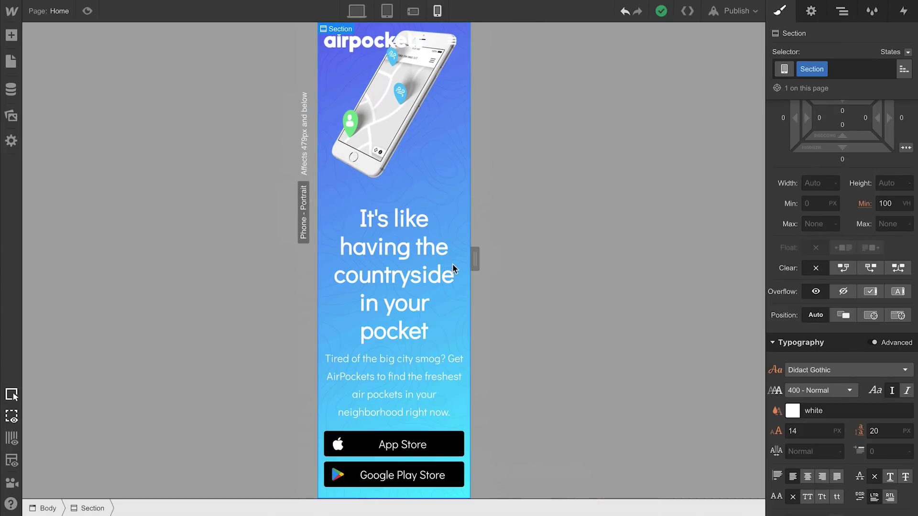
pyautogui.click(400, 89)
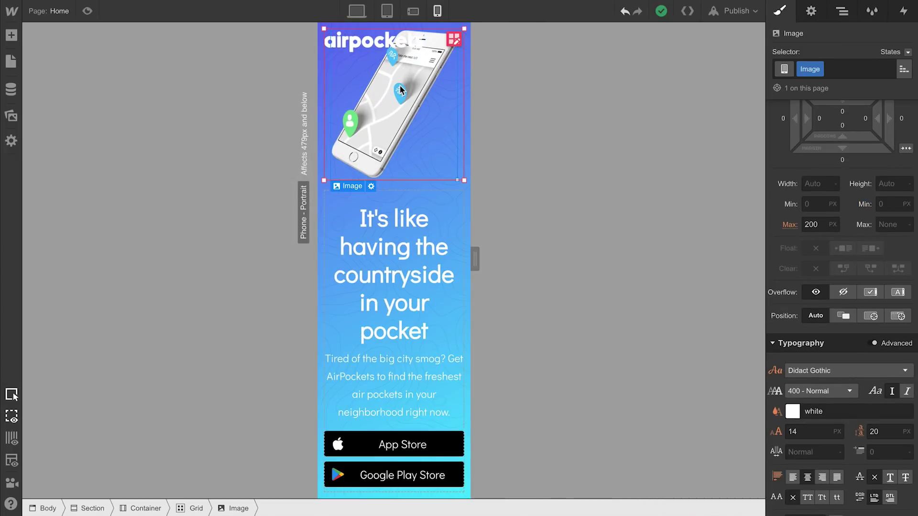
pyautogui.click(196, 507)
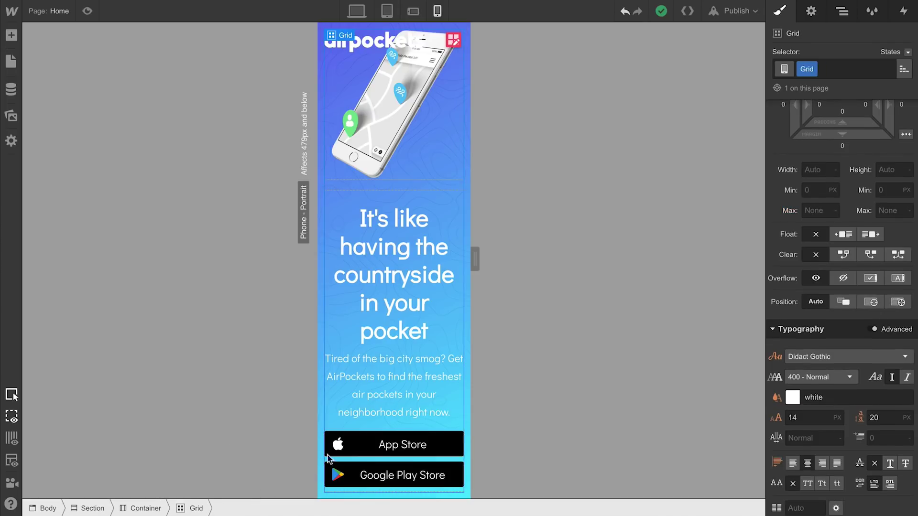
pyautogui.scroll(3, 782, 190)
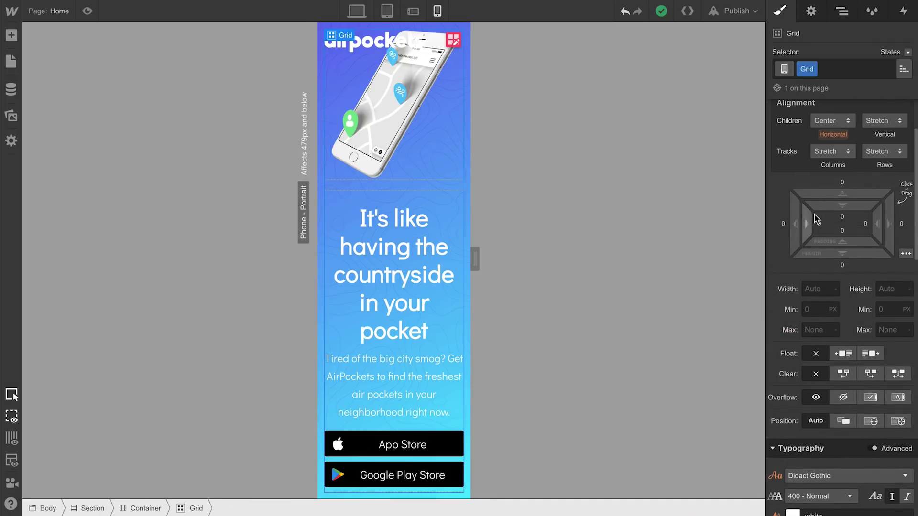
pyautogui.moveTo(834, 216)
pyautogui.mouseDown()
pyautogui.moveTo(849, 220)
pyautogui.moveTo(826, 332)
pyautogui.mouseUp()
pyautogui.click(373, 133)
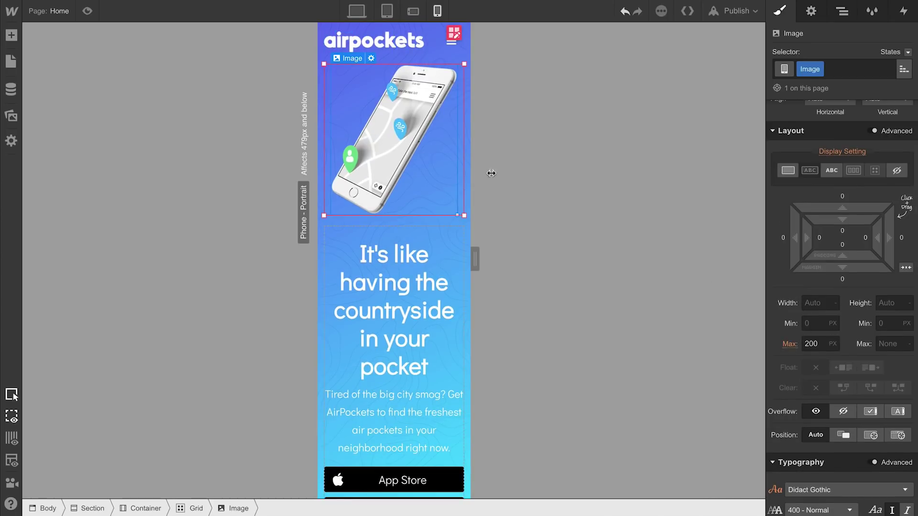
pyautogui.click(806, 343)
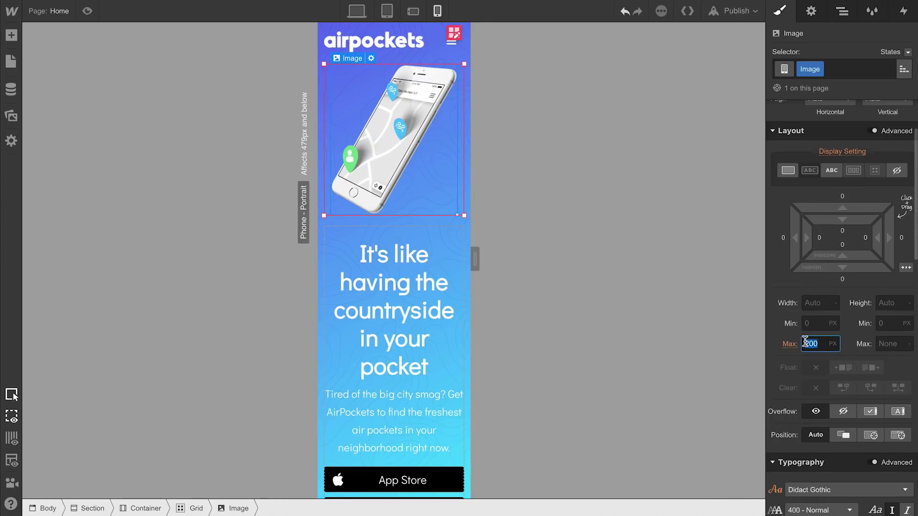
pyautogui.write('120')
pyautogui.press('Return')
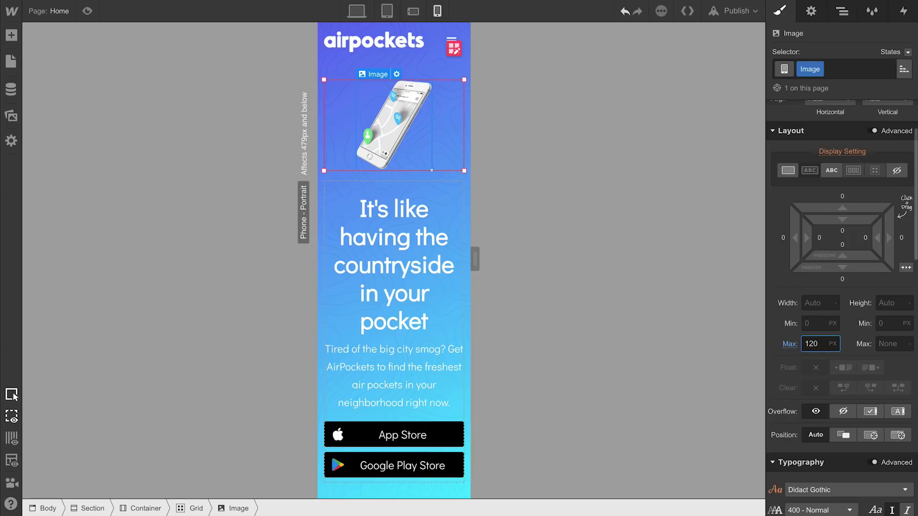
# - Set the hero heading to 28px font size with 31px line height
pyautogui.click(429, 251)
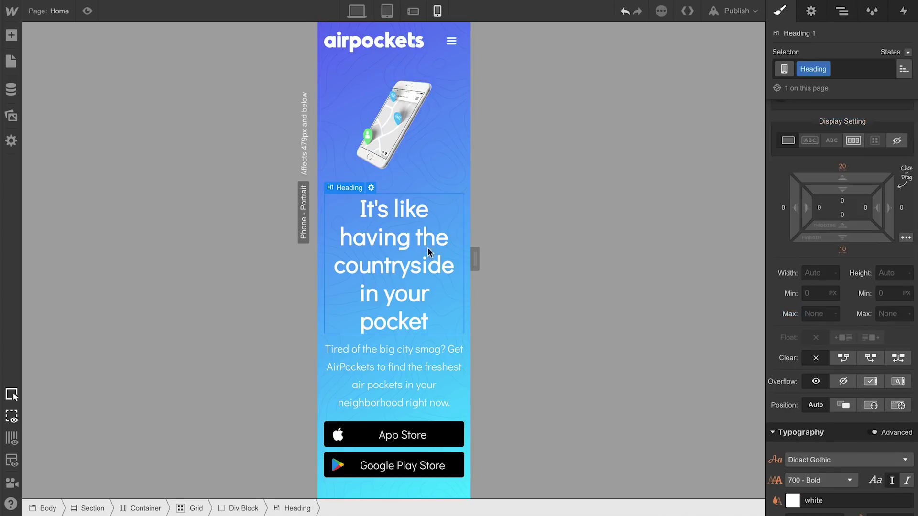
pyautogui.scroll(-5, 828, 333)
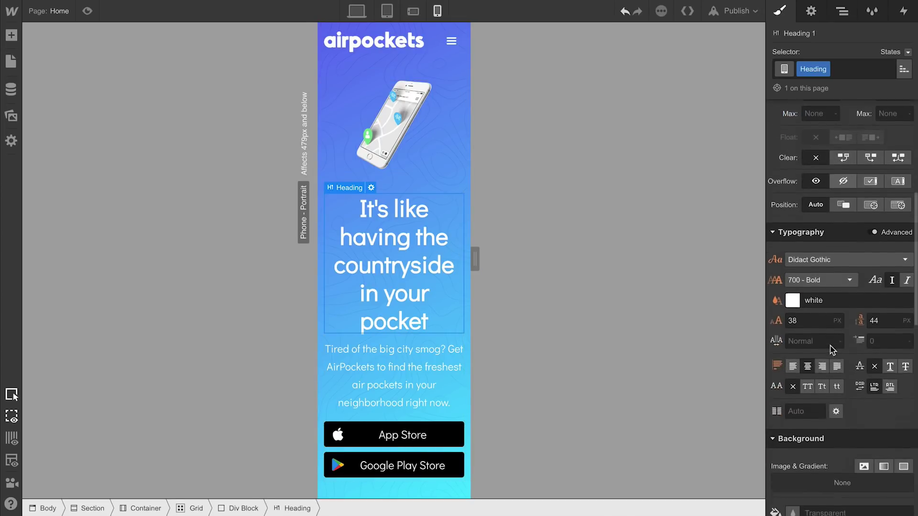
pyautogui.scroll(-1, 825, 316)
pyautogui.click(824, 304)
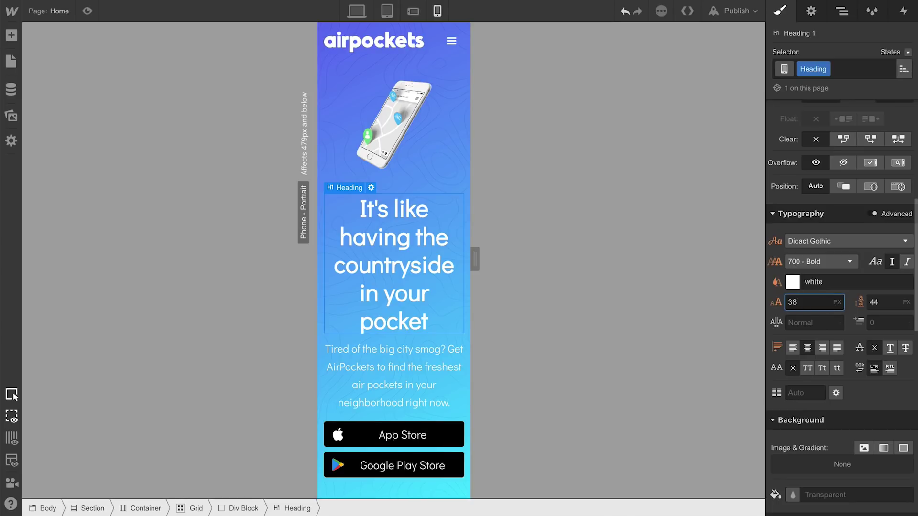
pyautogui.write('28')
pyautogui.click(874, 302)
pyautogui.write('3')
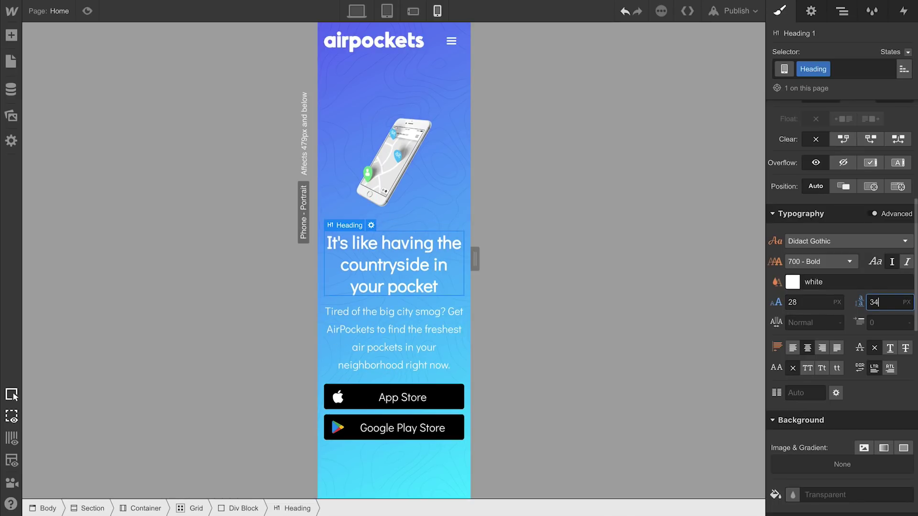
pyautogui.write('1')
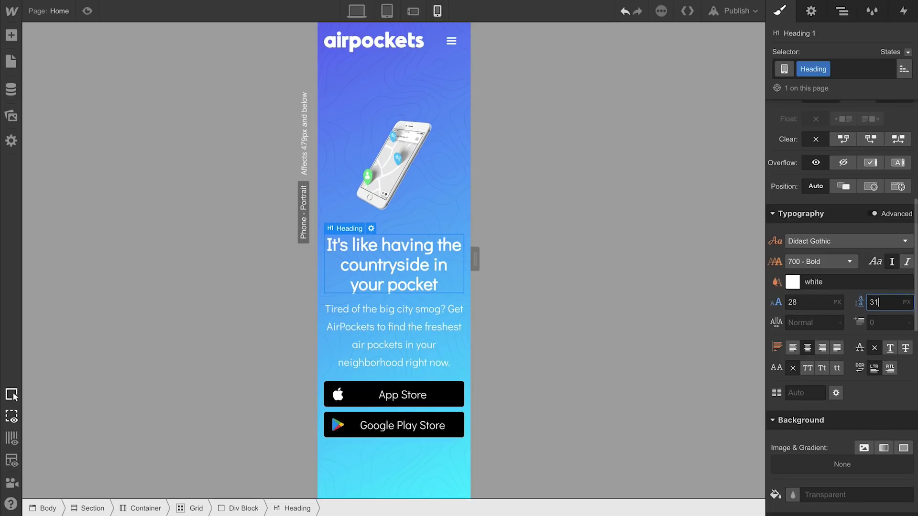
pyautogui.press('Return')
# - Reduce the hero grid's top padding to pull its content up
pyautogui.click(400, 86)
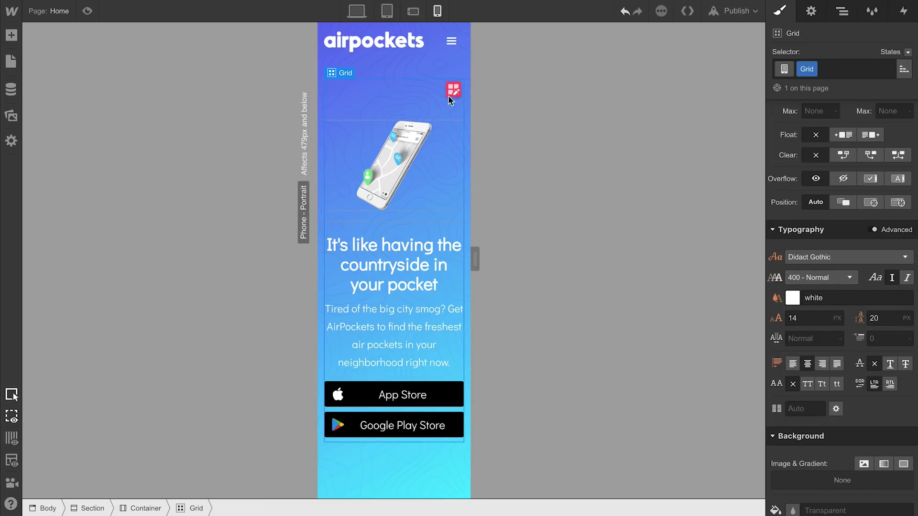
pyautogui.scroll(5, 852, 225)
pyautogui.moveTo(842, 301); pyautogui.dragTo(897, 172)
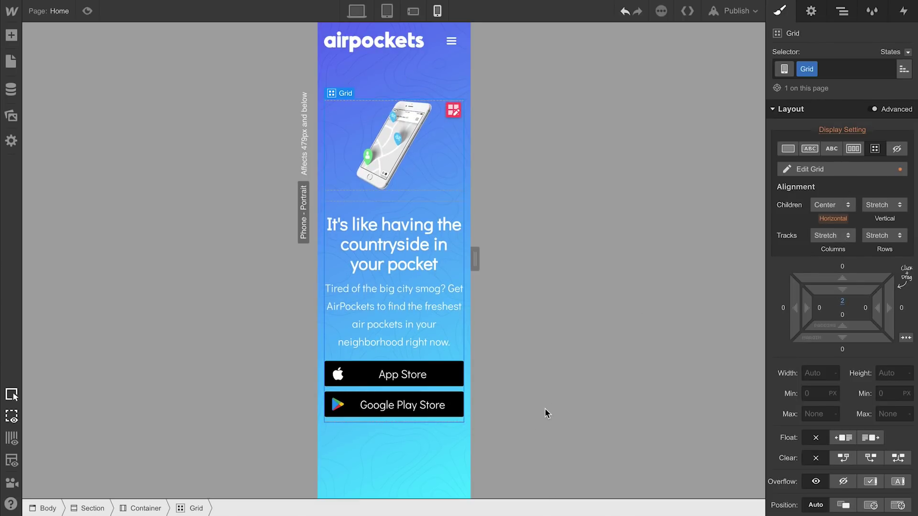
# - On Phone Landscape, align the hero section content to the top and add 55px top padding
pyautogui.click(414, 12)
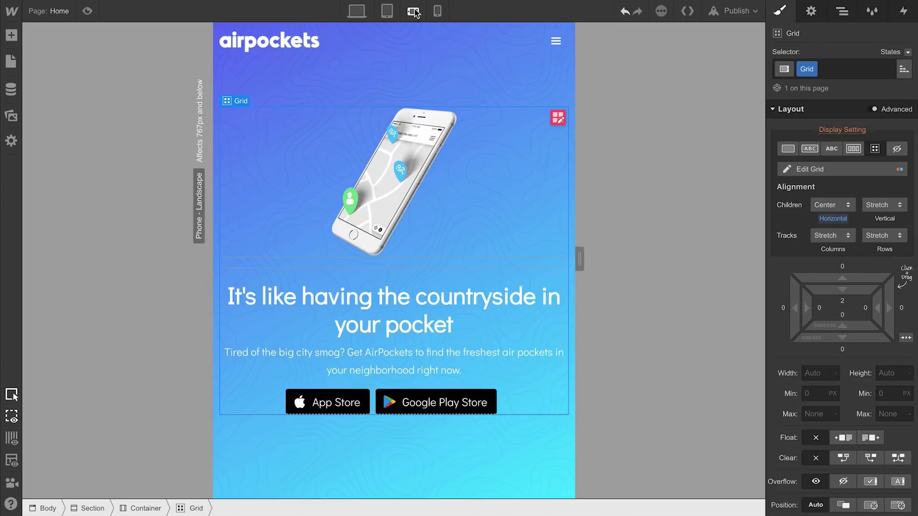
pyautogui.click(388, 11)
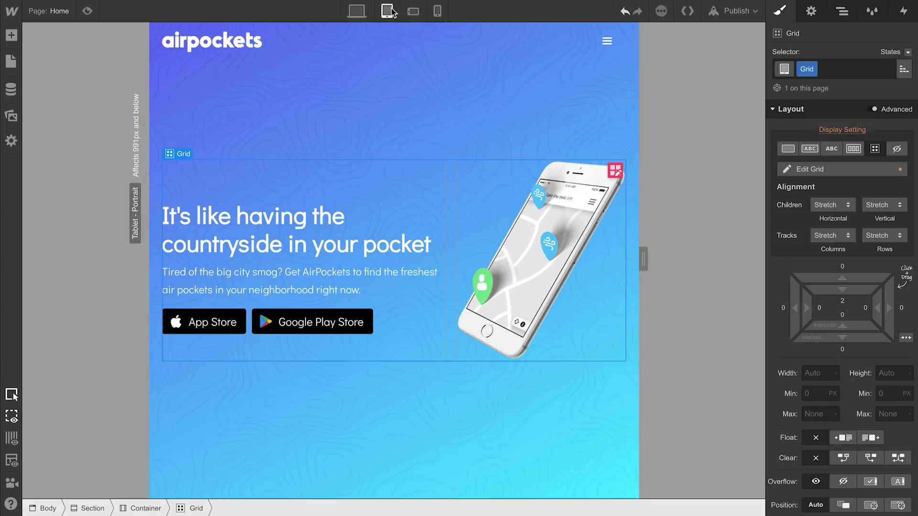
pyautogui.click(413, 11)
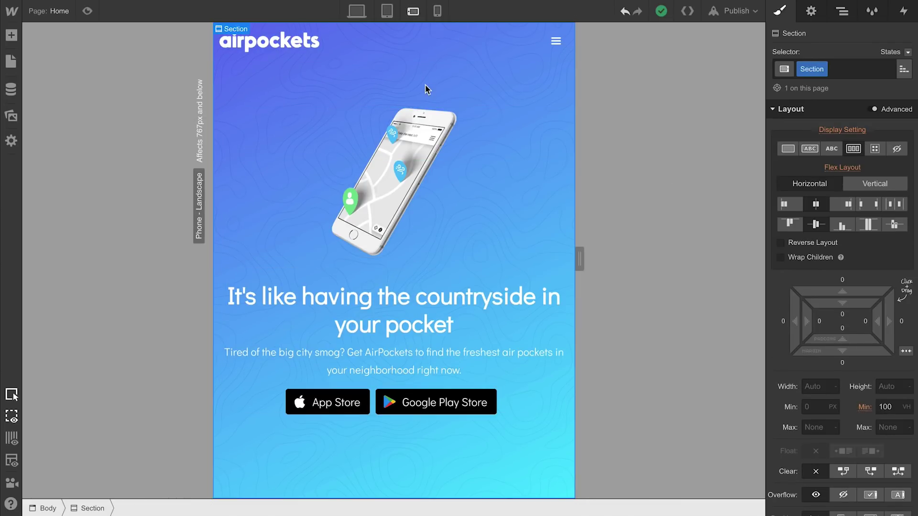
pyautogui.click(789, 225)
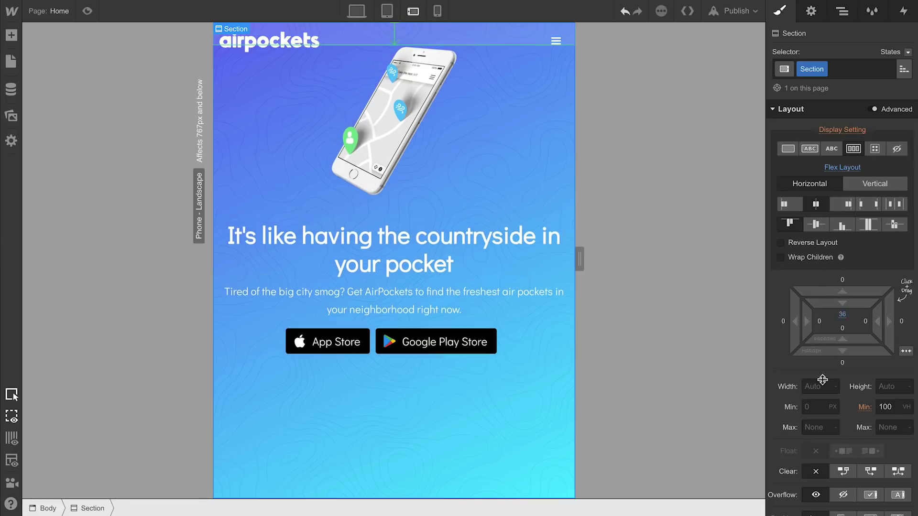
pyautogui.moveTo(841, 305); pyautogui.dragTo(821, 403)
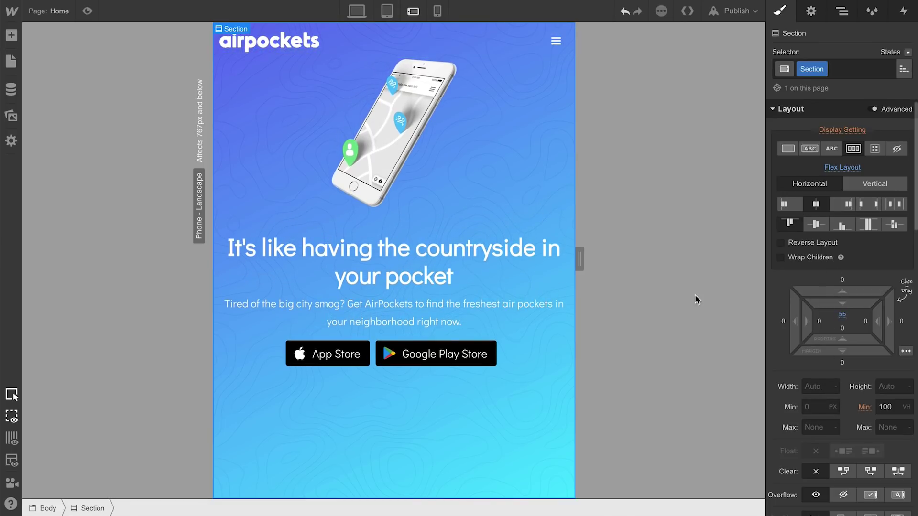
# - Check the Phone Portrait layout with the canvas widened to 479px
pyautogui.click(439, 10)
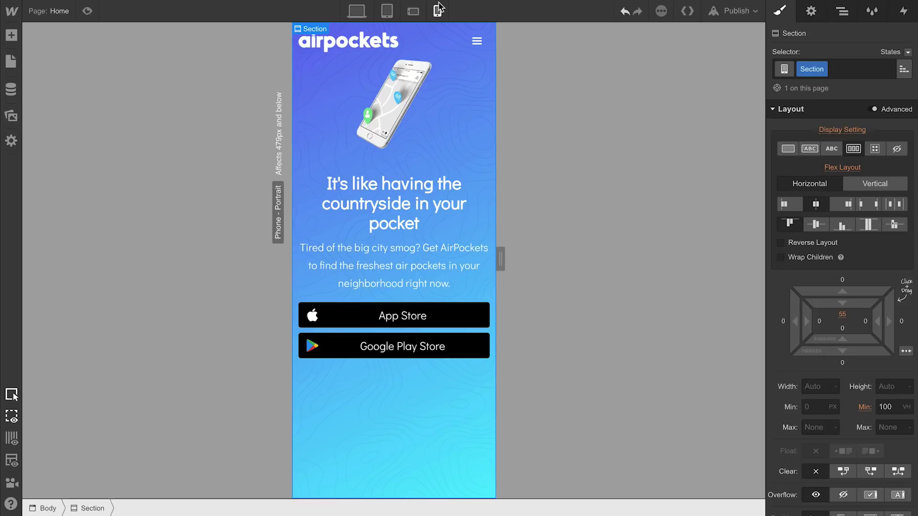
pyautogui.moveTo(502, 259)
pyautogui.mouseDown()
pyautogui.moveTo(628, 284)
pyautogui.moveTo(431, 270)
pyautogui.mouseUp()
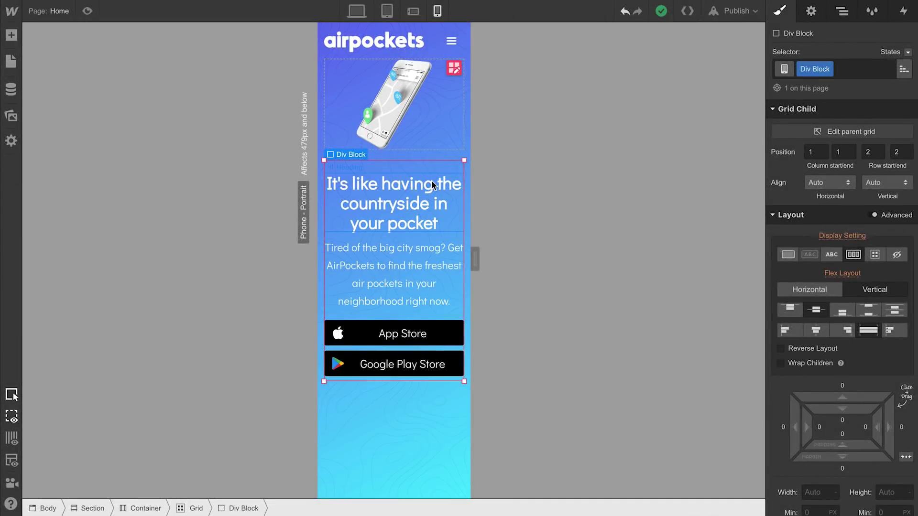
# - Set the hero heading's top margin to 0 on portrait phones and test at other widths
pyautogui.click(433, 181)
pyautogui.click(843, 252)
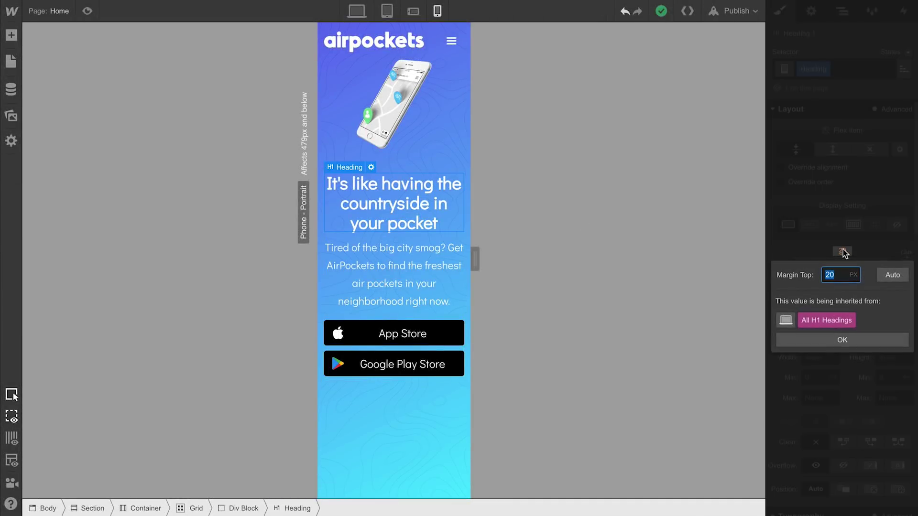
pyautogui.write('0')
pyautogui.press('Return')
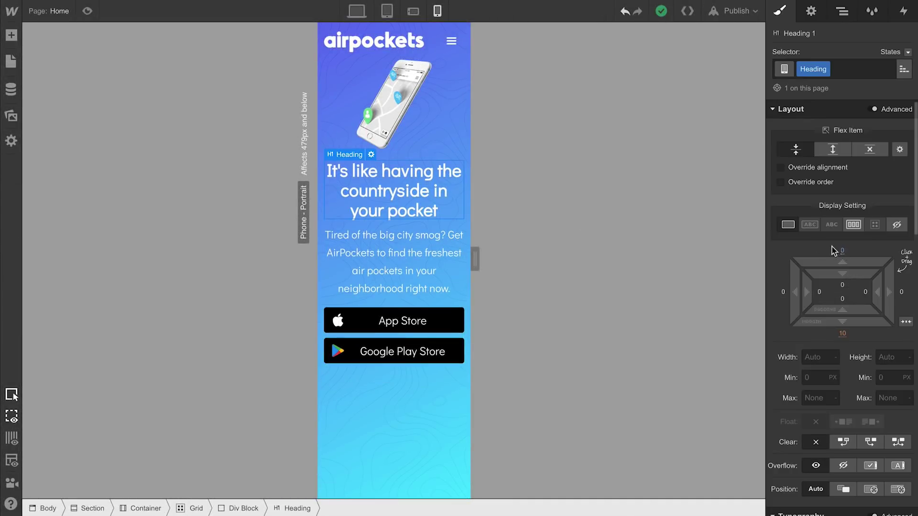
pyautogui.moveTo(475, 257)
pyautogui.mouseDown()
pyautogui.moveTo(435, 251)
pyautogui.moveTo(580, 242)
pyautogui.mouseUp()
# - On desktop, widen the contact grid's first column to 2 FR
pyautogui.click(358, 9)
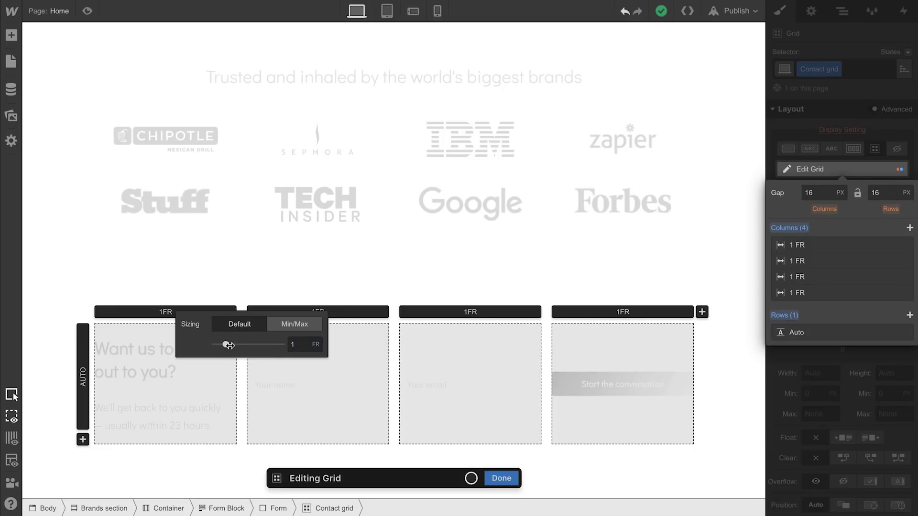
pyautogui.moveTo(228, 344); pyautogui.dragTo(240, 345)
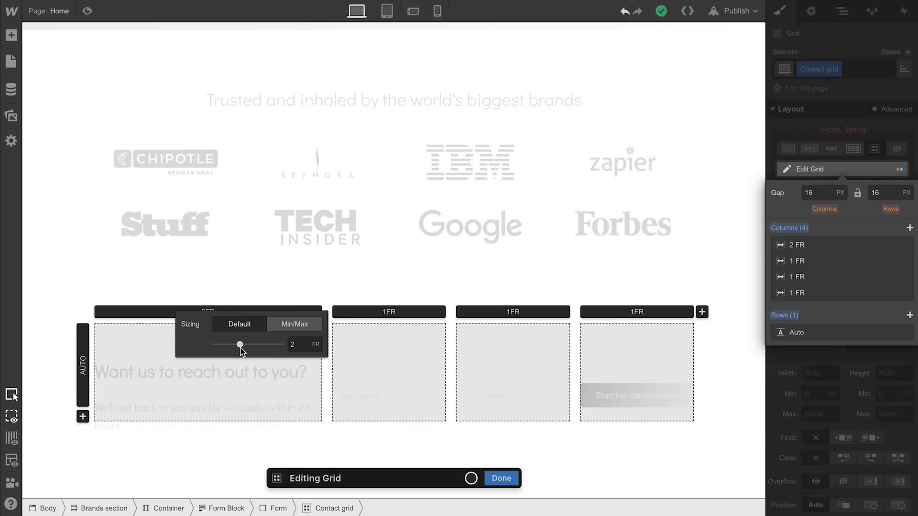